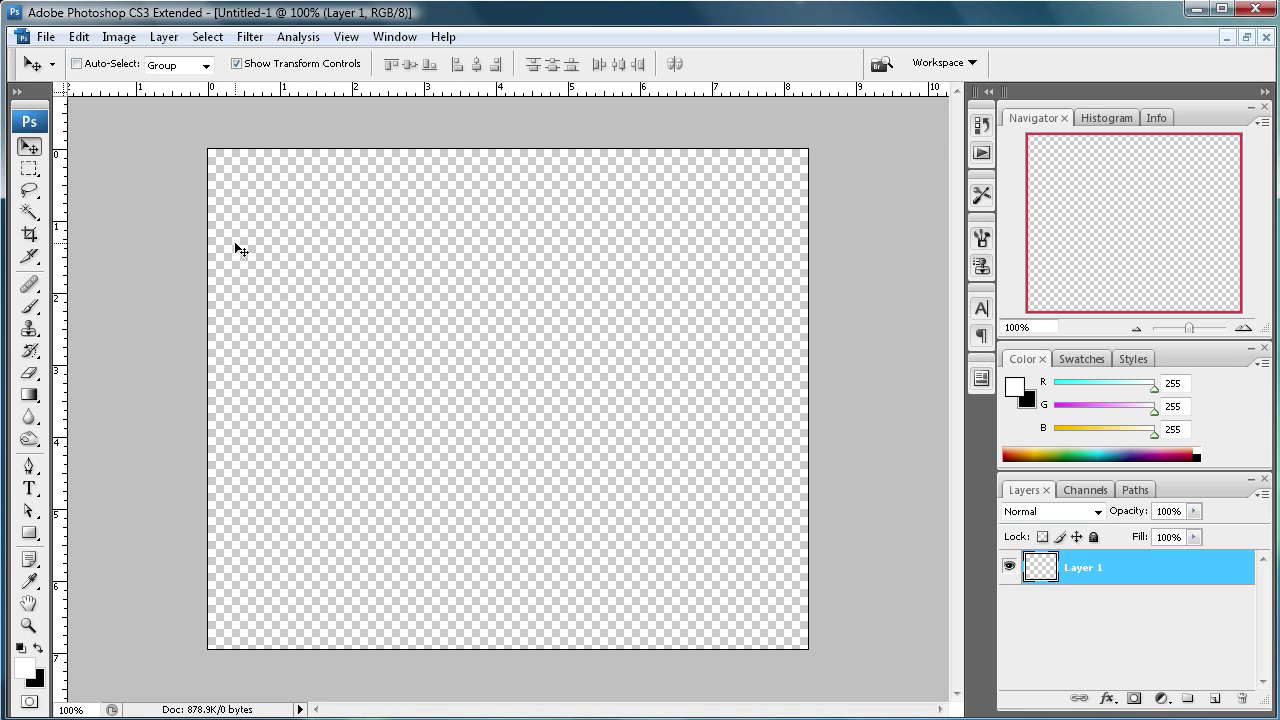
# Set the gradient's left stop to dark grey RGB 75/75/75, keeping the white end
pyautogui.click(30, 396)
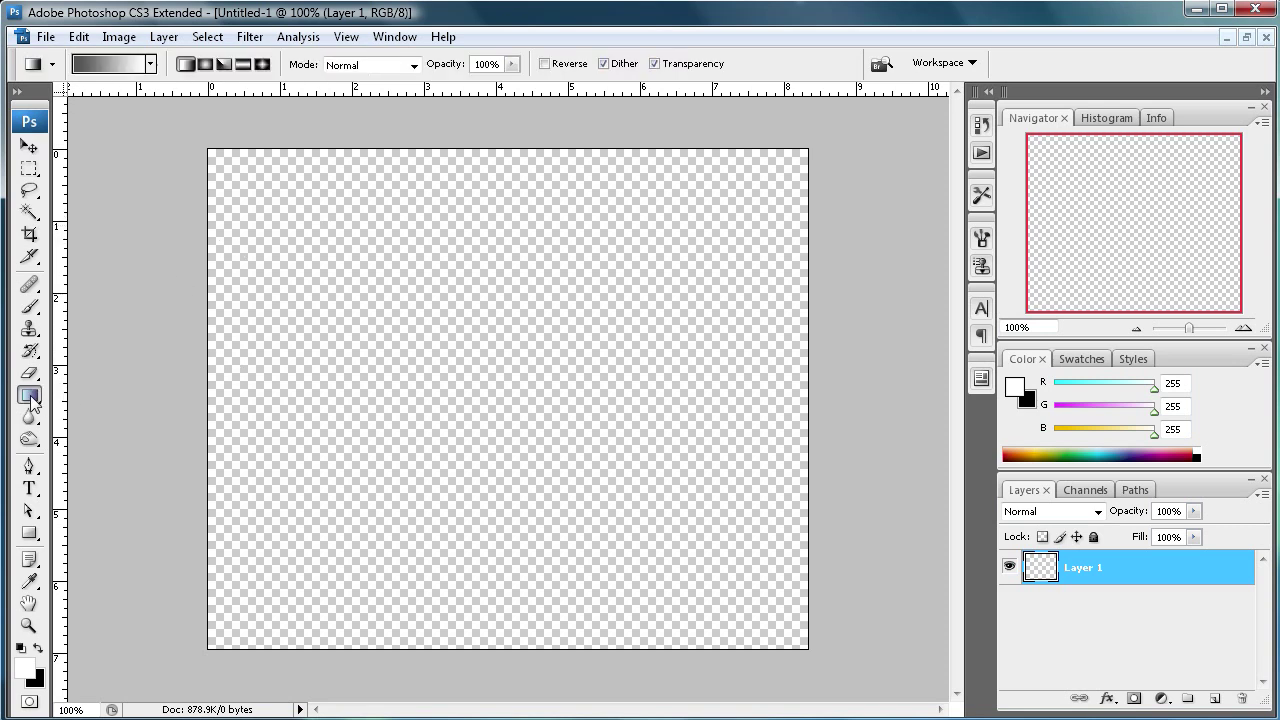
pyautogui.click(107, 65)
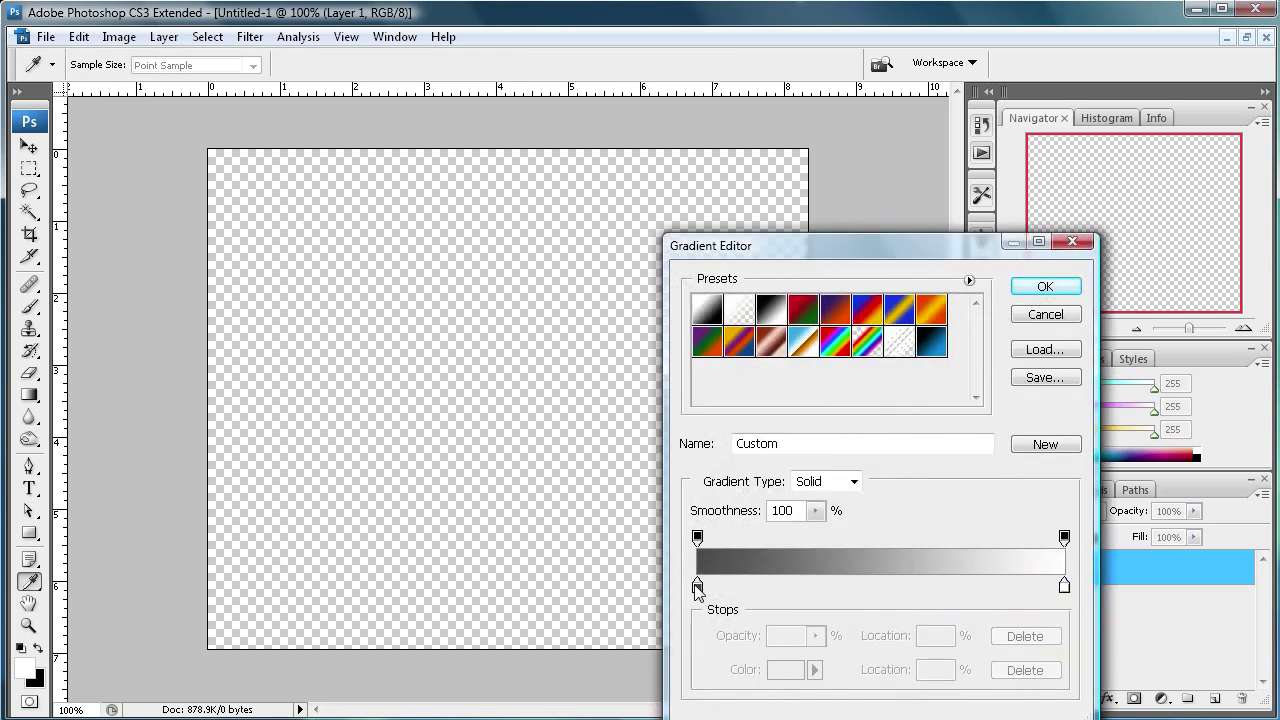
pyautogui.doubleClick(697, 585)
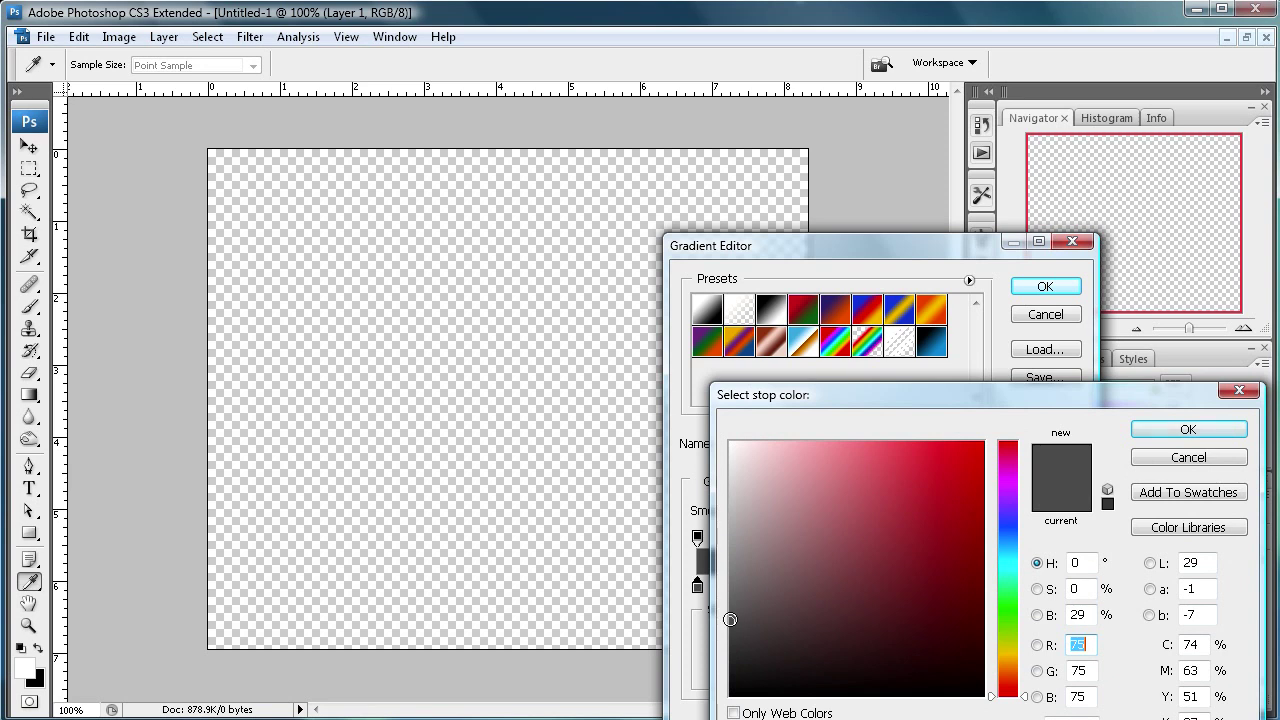
pyautogui.click(1174, 432)
pyautogui.click(1045, 287)
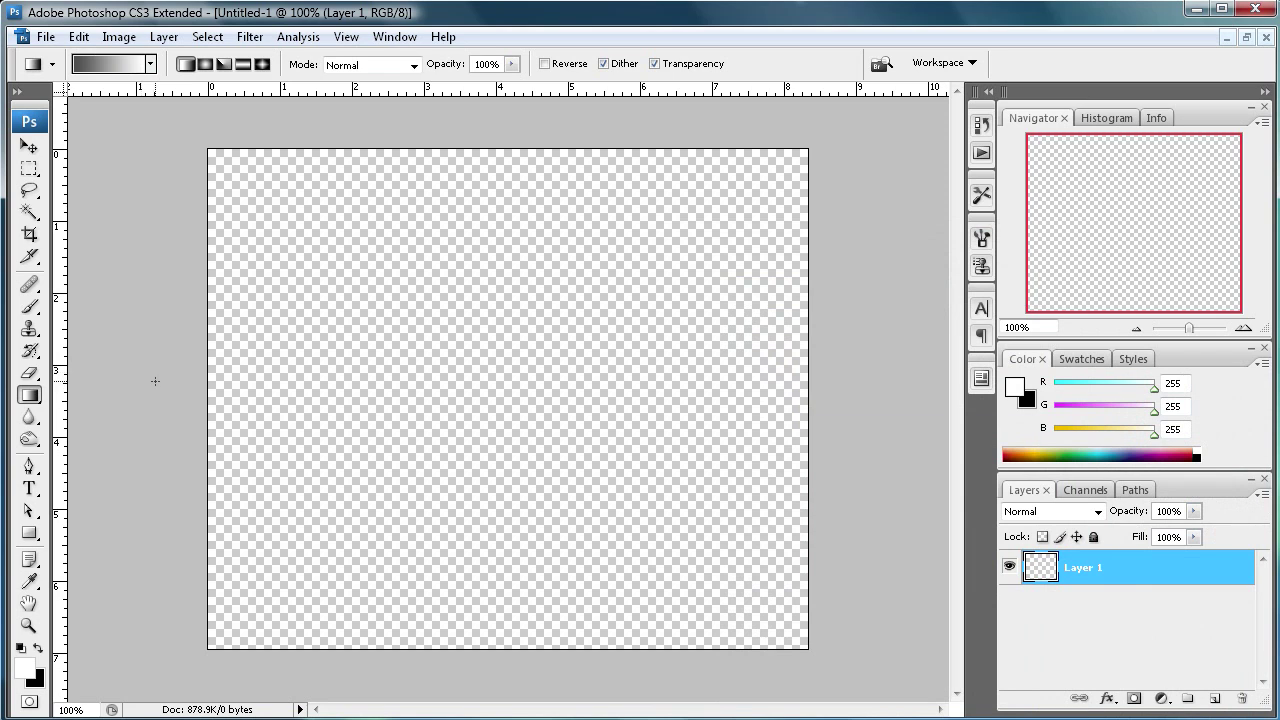
# Fill Layer 1 with the grey-to-white gradient left to right and add 40% monochromatic Gaussian noise
pyautogui.moveTo(155, 381); pyautogui.dragTo(775, 376)
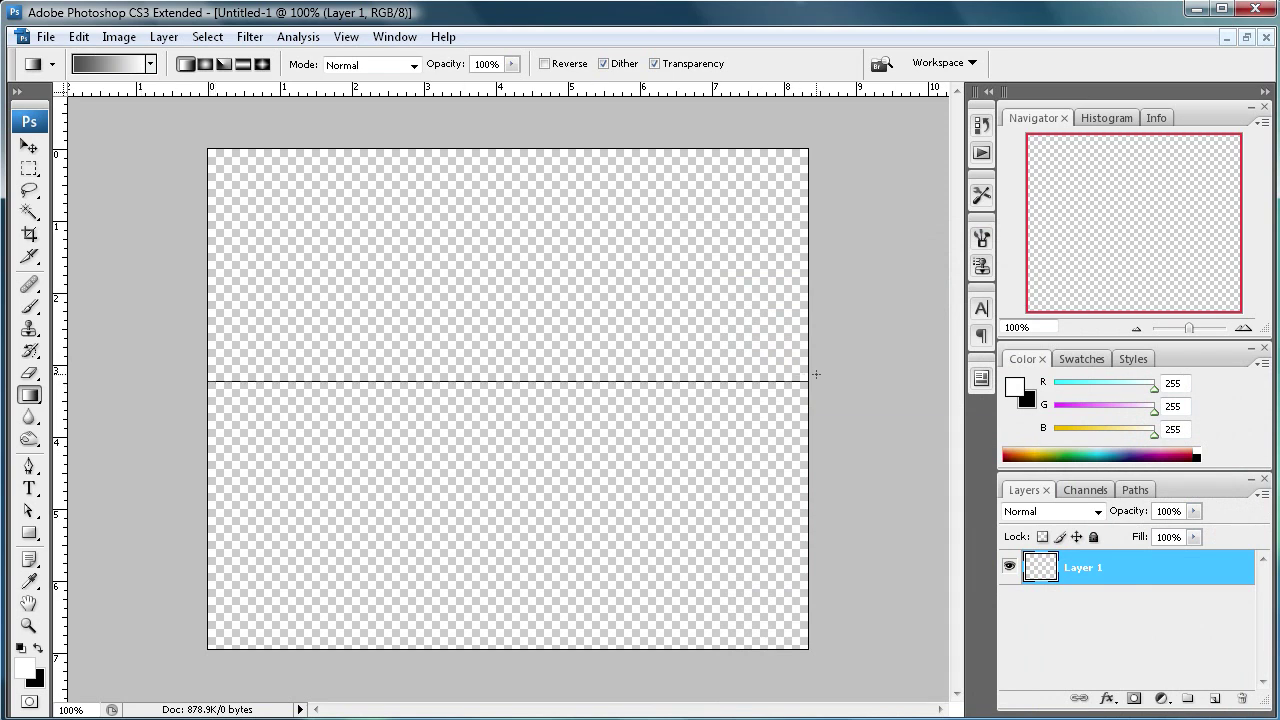
pyautogui.moveTo(816, 374); pyautogui.dragTo(816, 374)
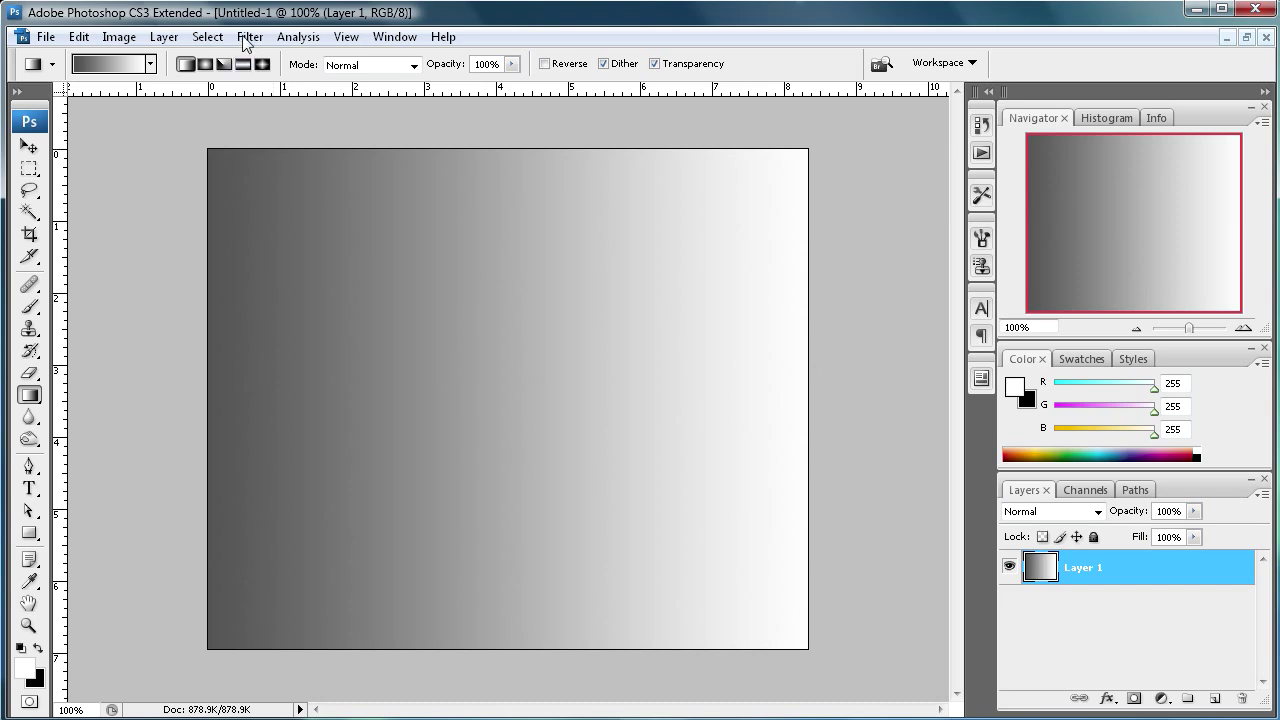
pyautogui.click(247, 37)
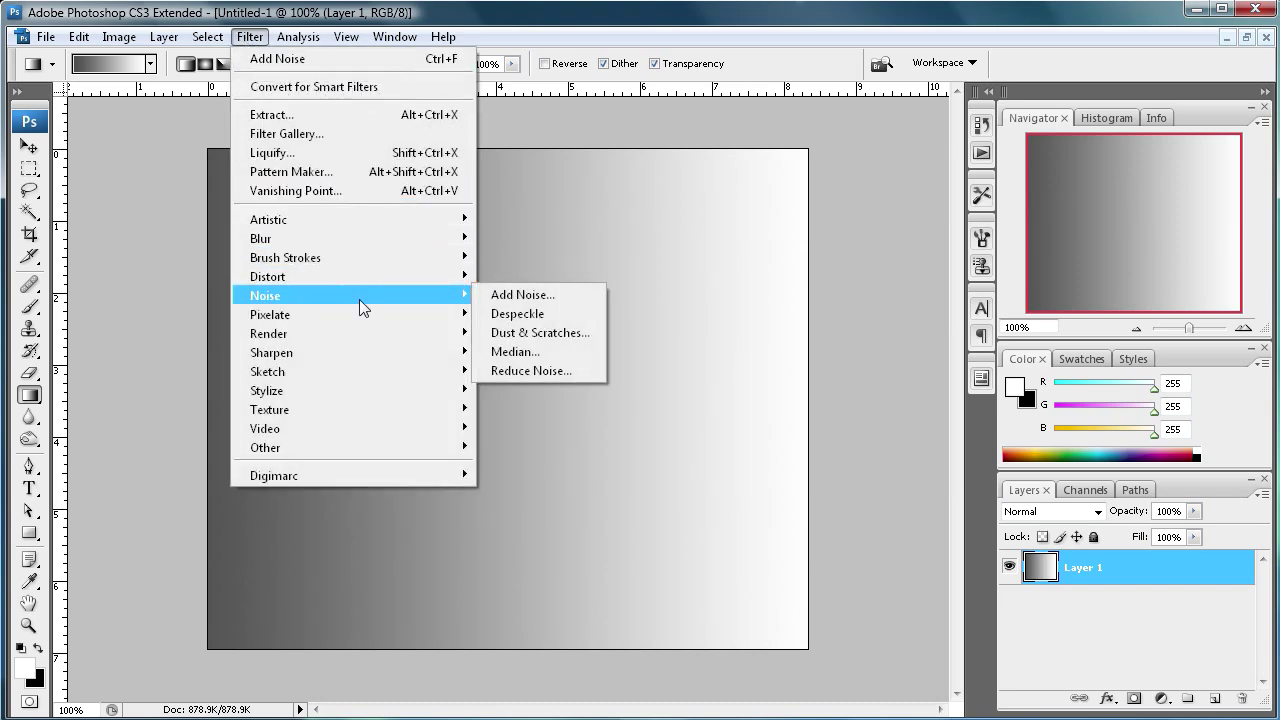
pyautogui.click(510, 295)
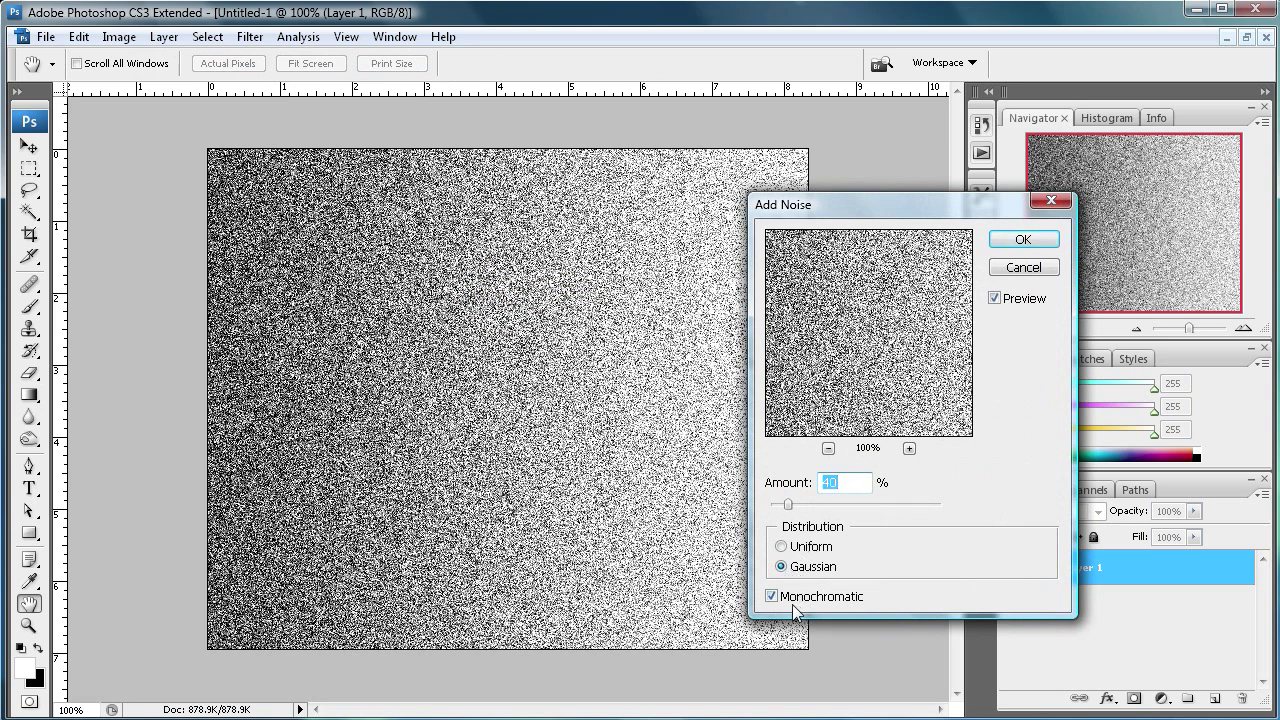
pyautogui.click(1022, 241)
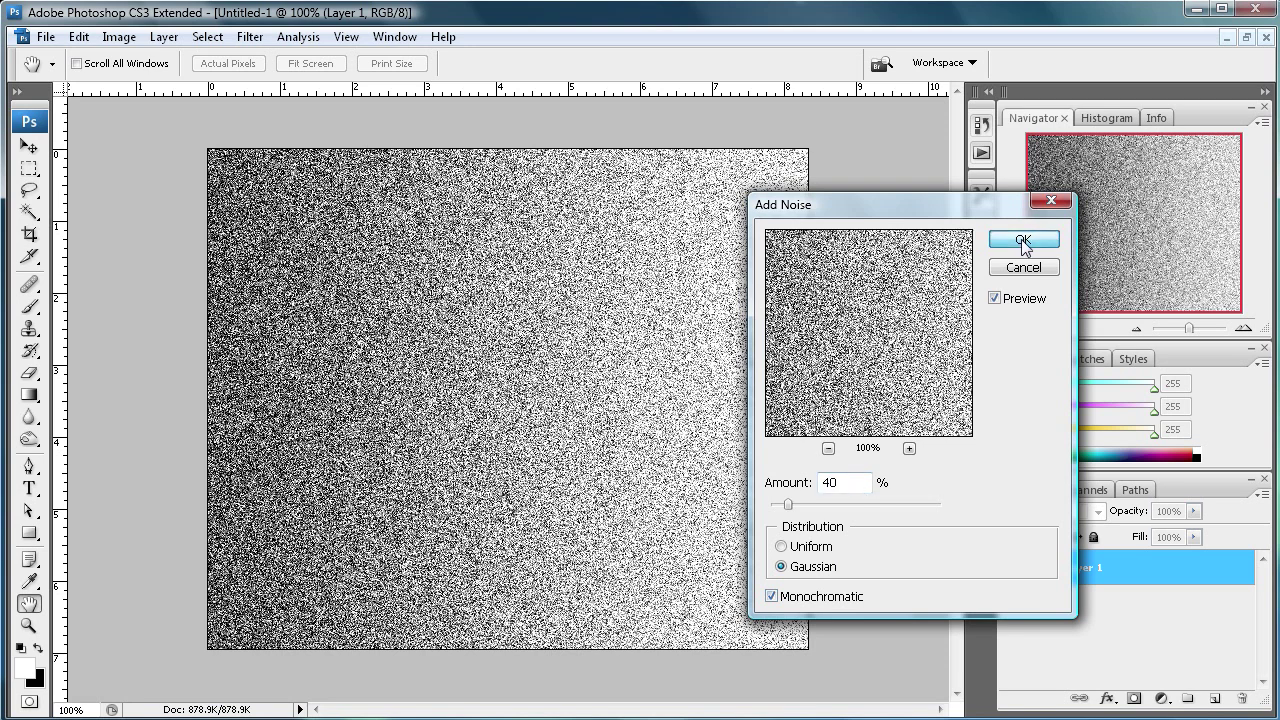
pyautogui.click(250, 37)
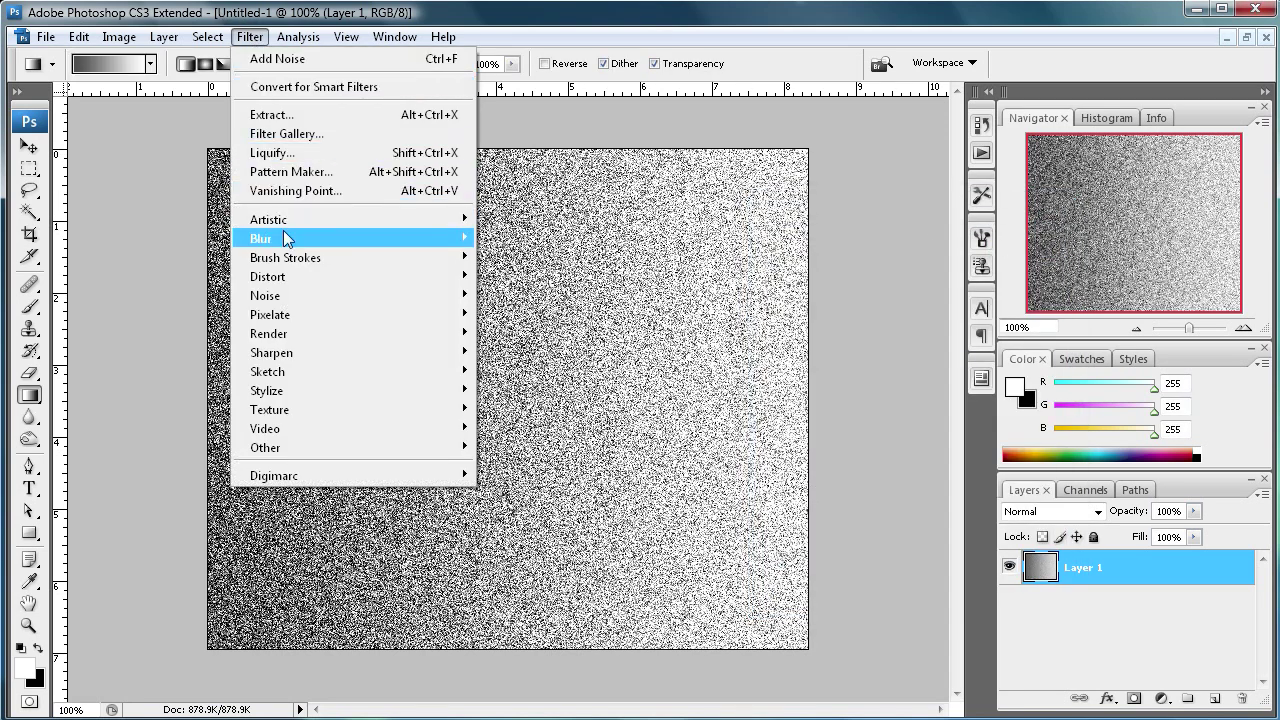
pyautogui.moveTo(261, 238)
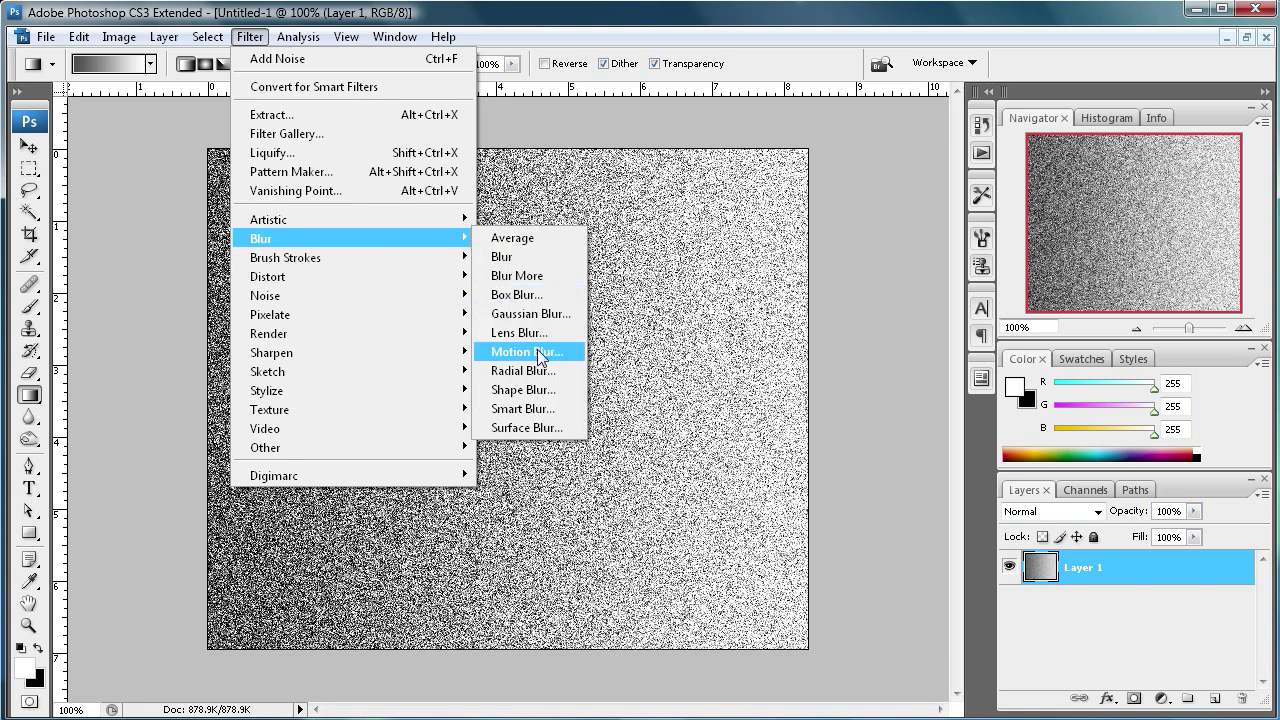
# Apply a horizontal Motion Blur at 0° angle and 100-pixel distance to the noisy layer
pyautogui.click(527, 352)
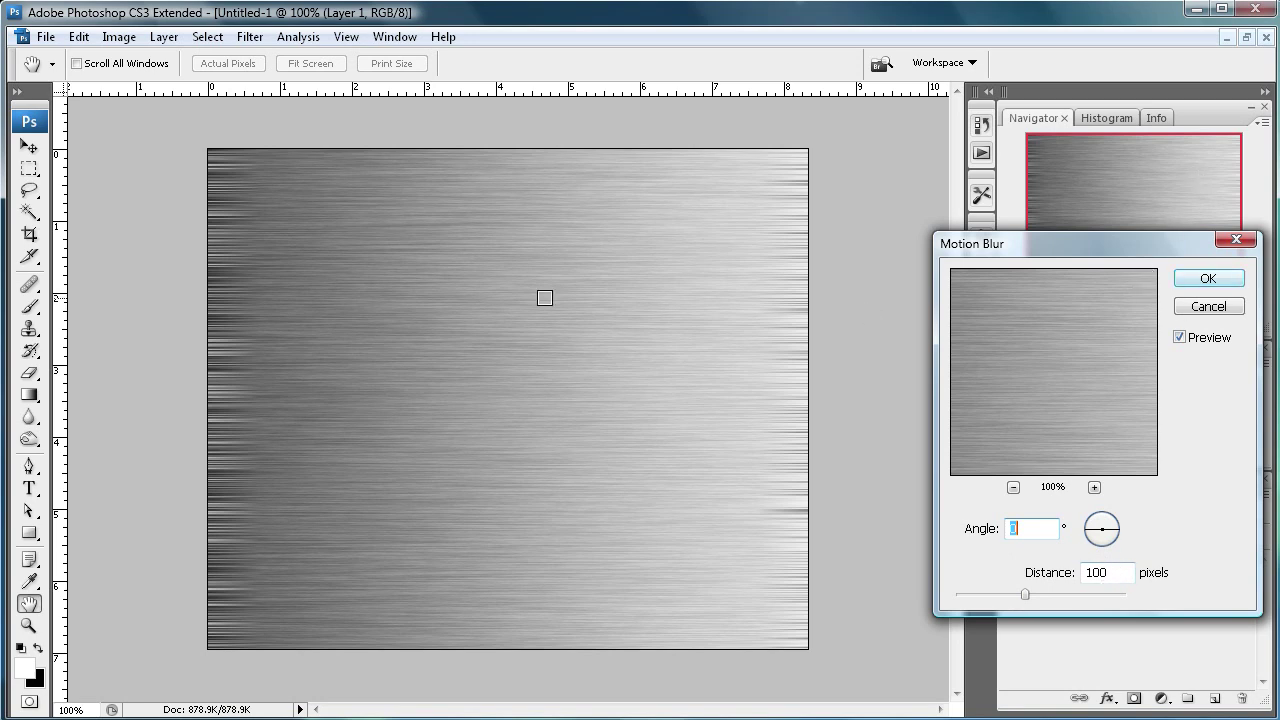
pyautogui.click(1207, 279)
pyautogui.click(1207, 280)
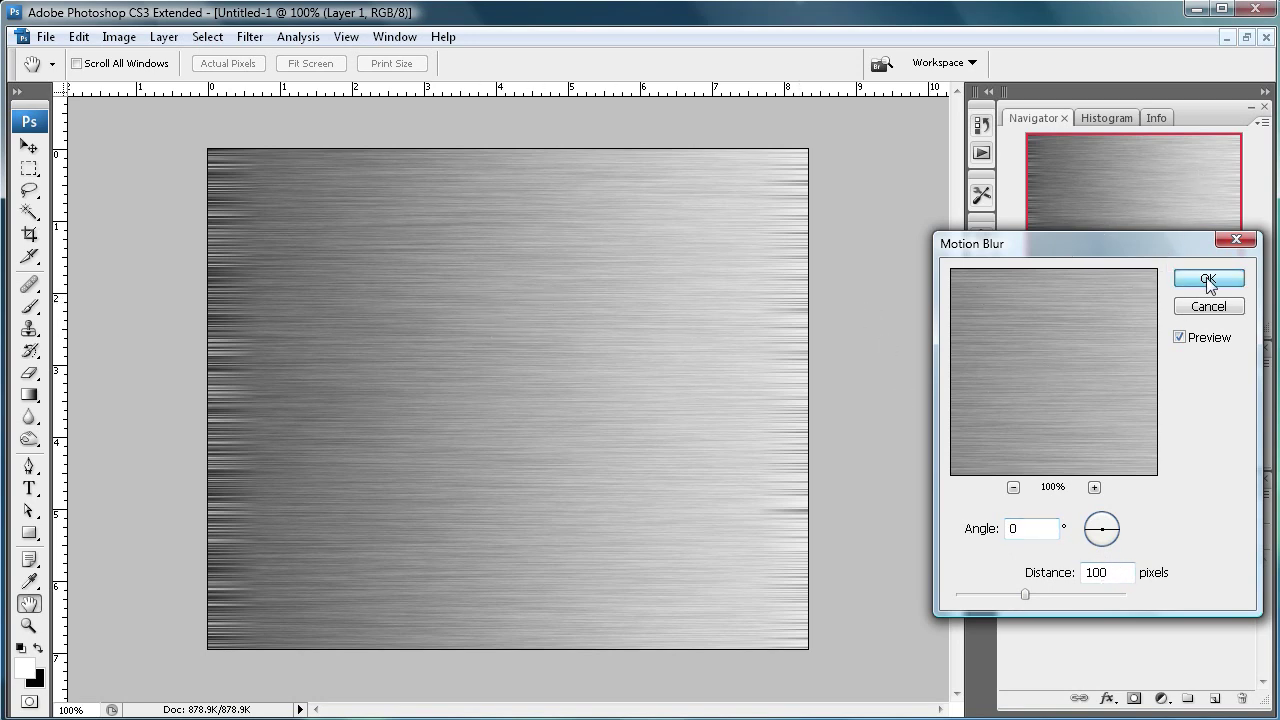
pyautogui.press('g')
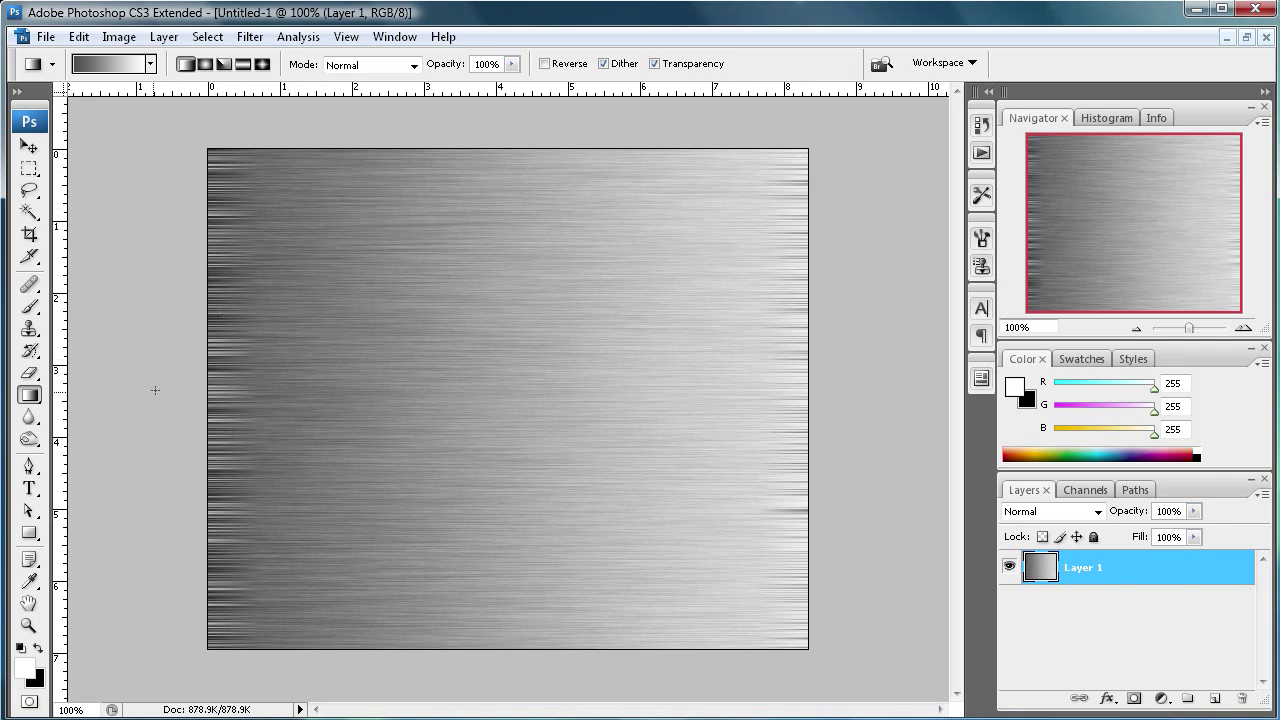
# Crop the plate to a near-square area inside the ragged dark left and right edges
pyautogui.click(29, 234)
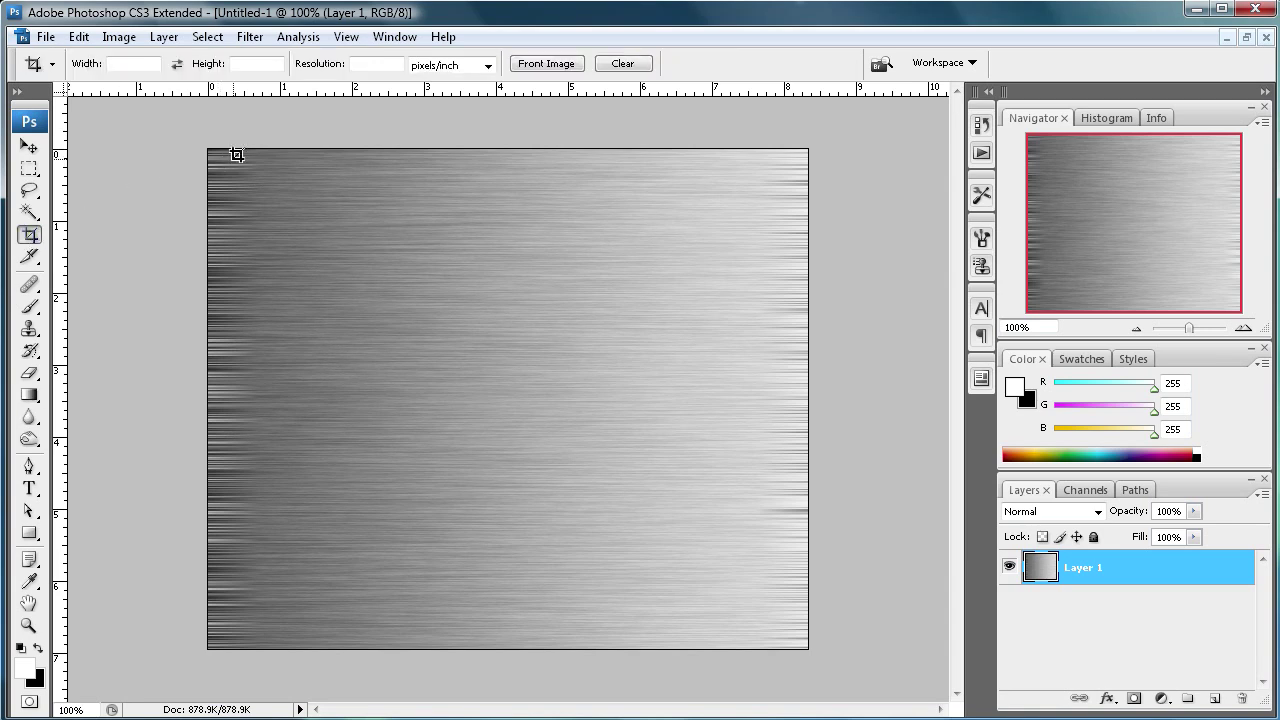
pyautogui.moveTo(260, 150); pyautogui.dragTo(710, 595)
pyautogui.moveTo(710, 595); pyautogui.dragTo(748, 667)
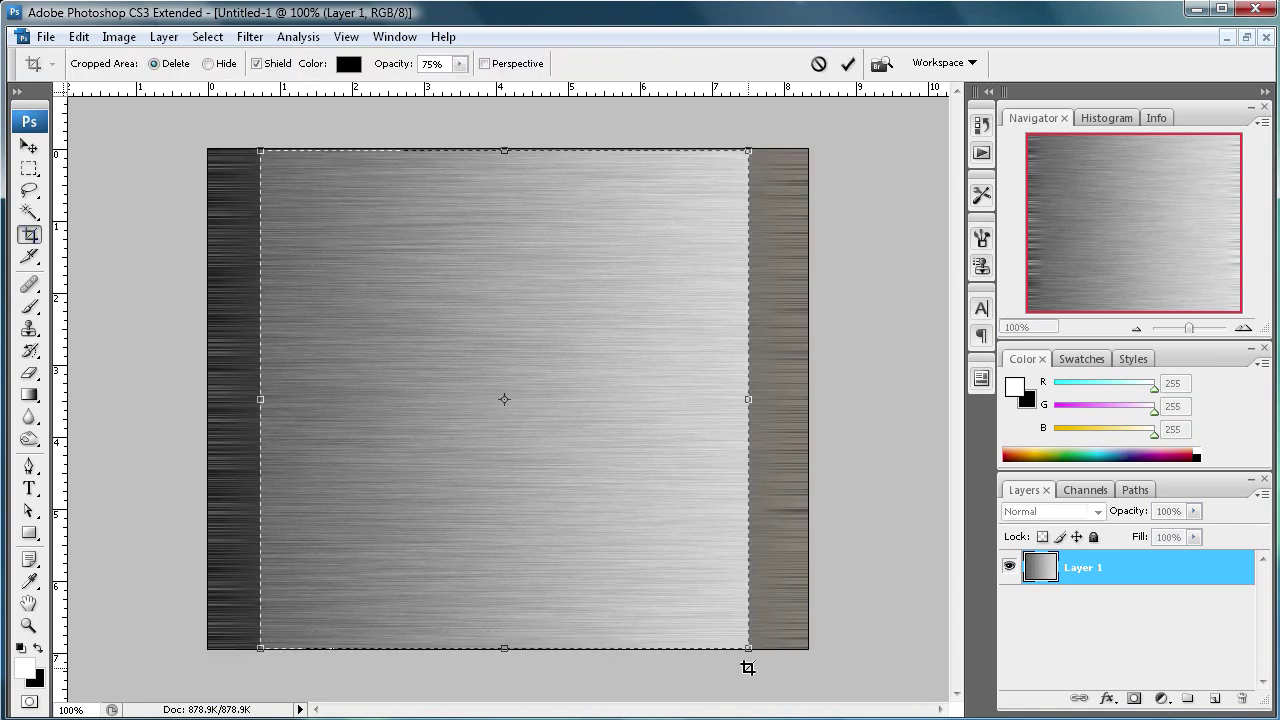
pyautogui.rightClick(539, 343)
pyautogui.click(568, 355)
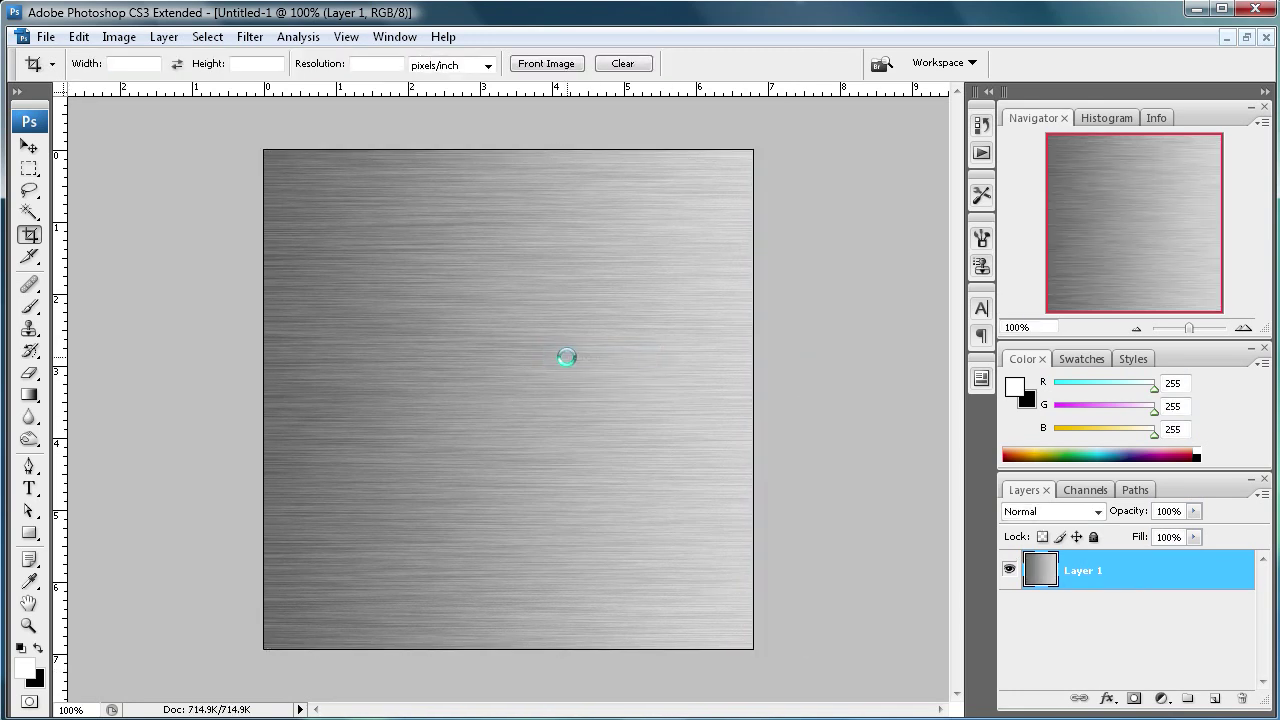
pyautogui.press('g')
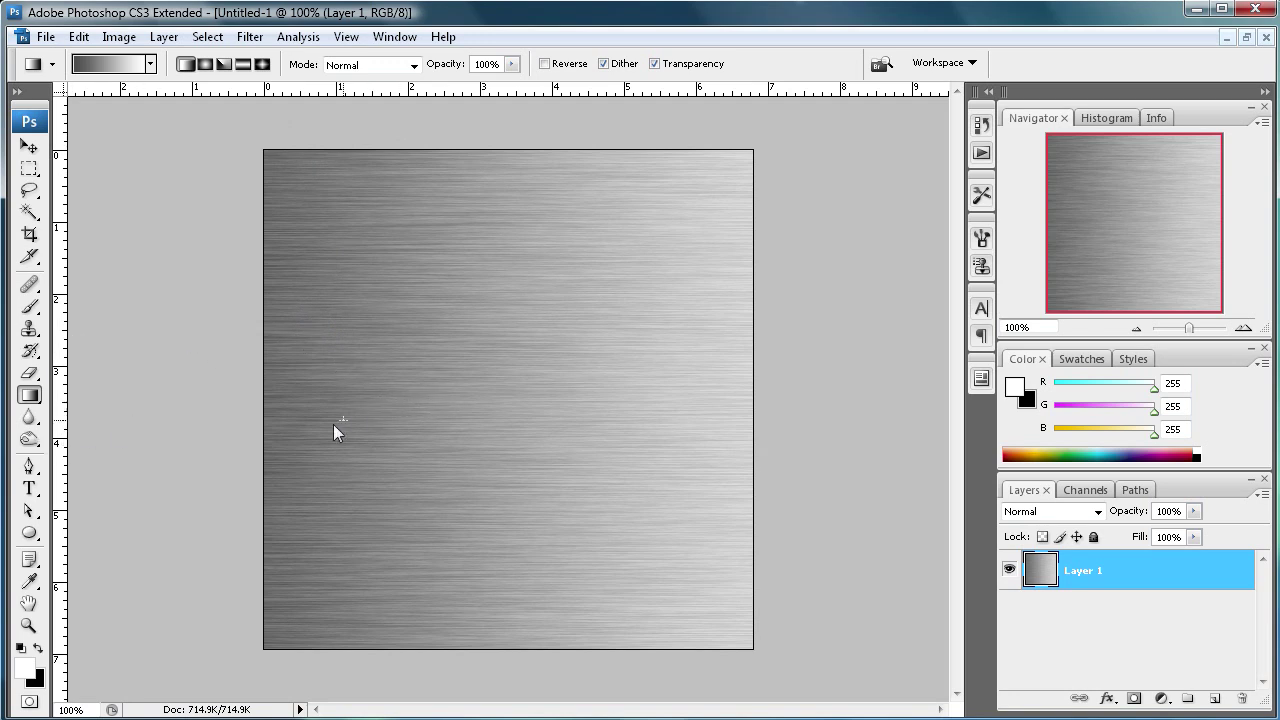
pyautogui.click(29, 533)
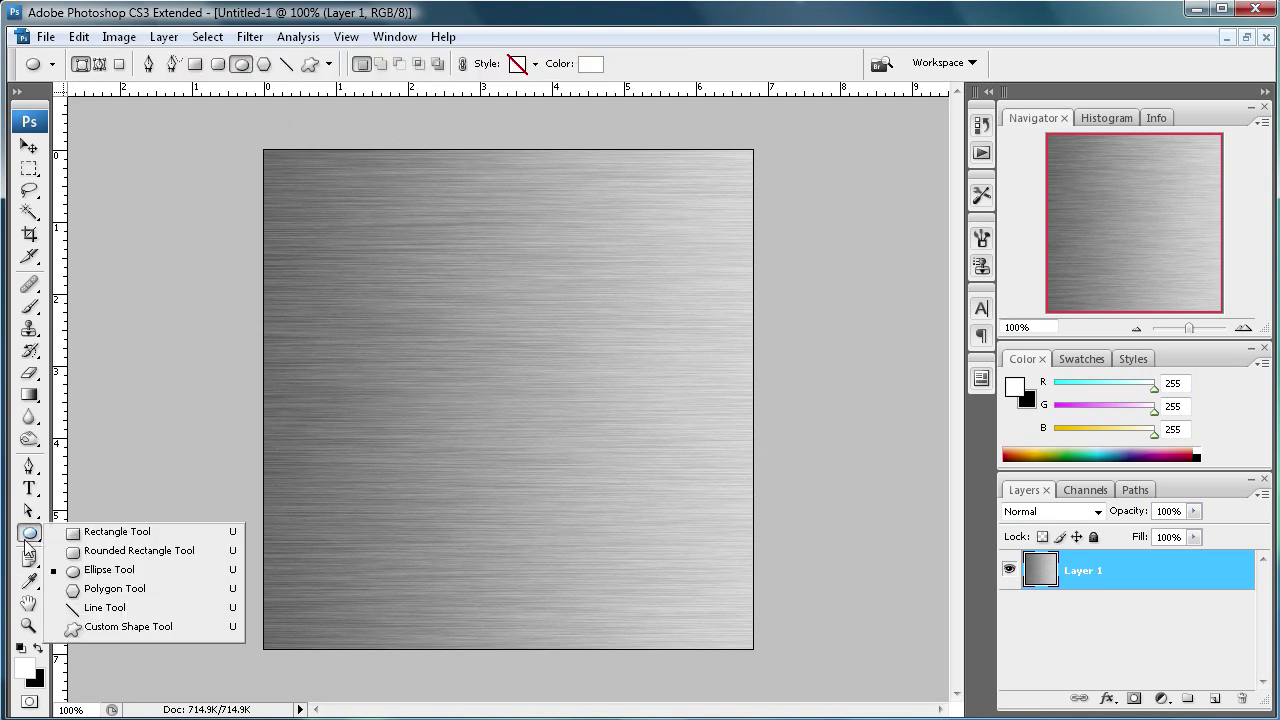
# Draw a large white circle with the Ellipse tool in the middle of the plate
pyautogui.click(116, 570)
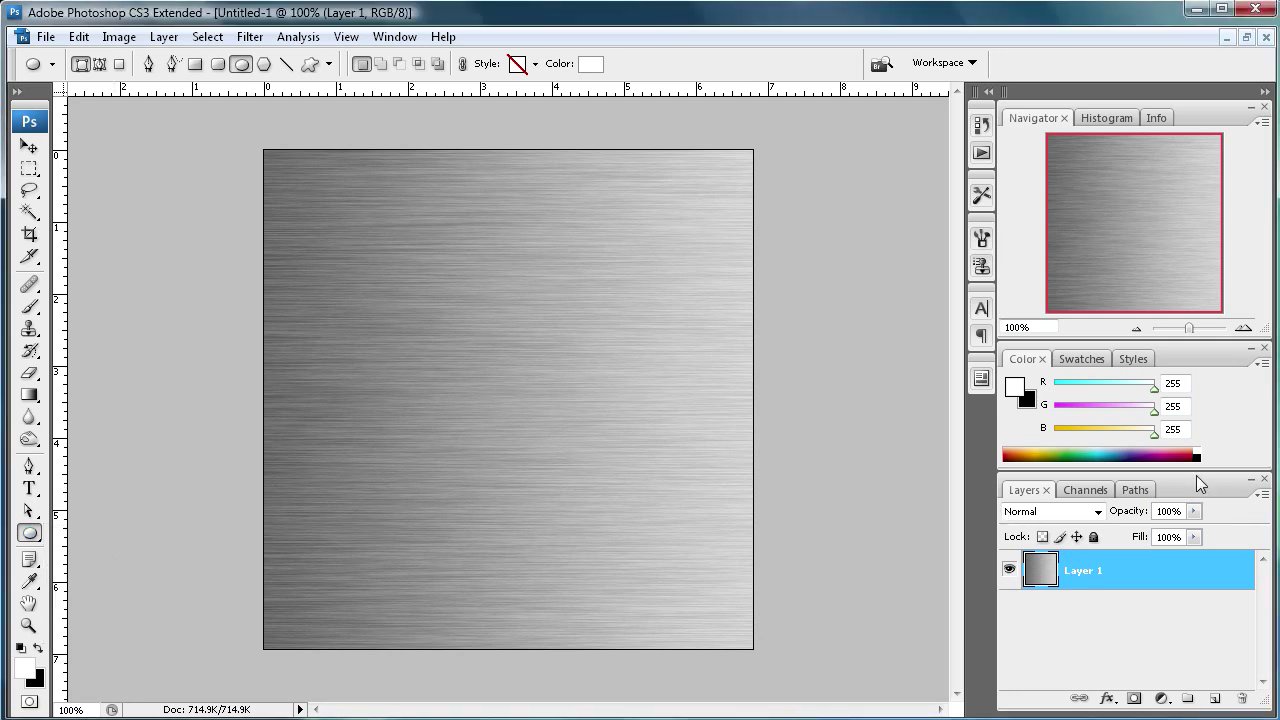
pyautogui.moveTo(1212, 486); pyautogui.dragTo(886, 112)
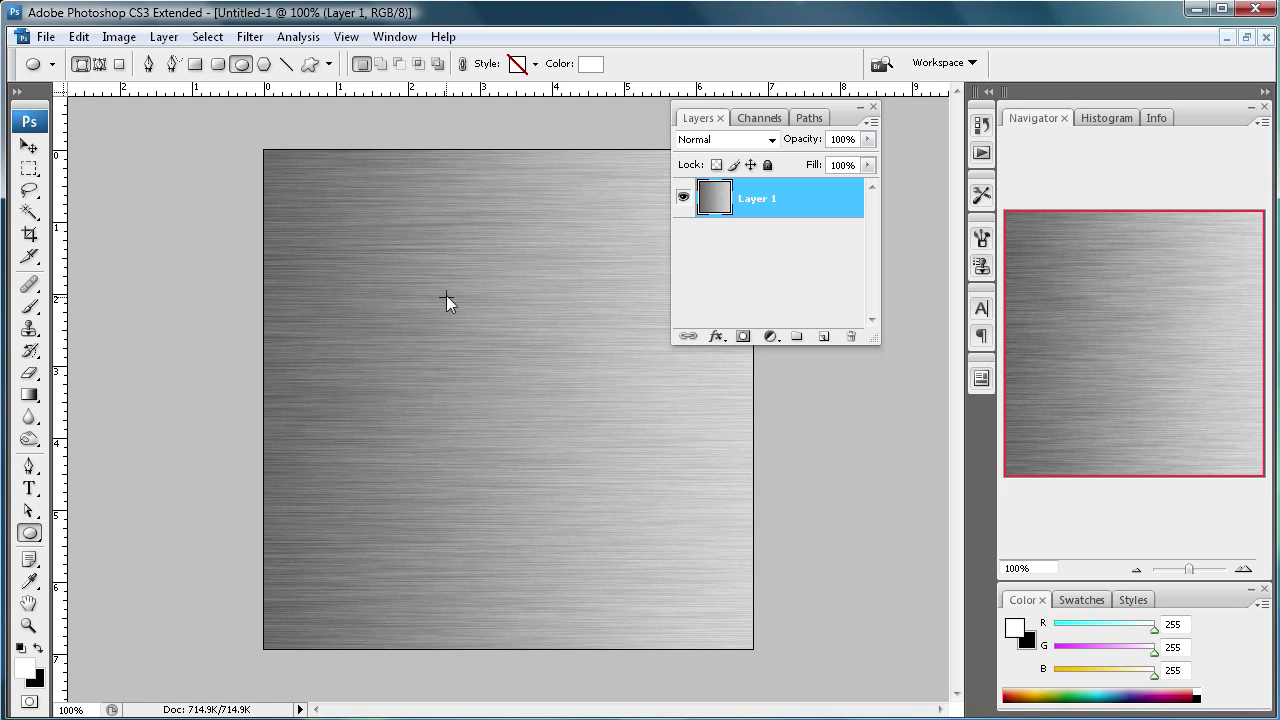
pyautogui.moveTo(444, 337); pyautogui.dragTo(641, 566)
# Give the circle a reversed radial Gradient Overlay so its centre is white
pyautogui.click(715, 336)
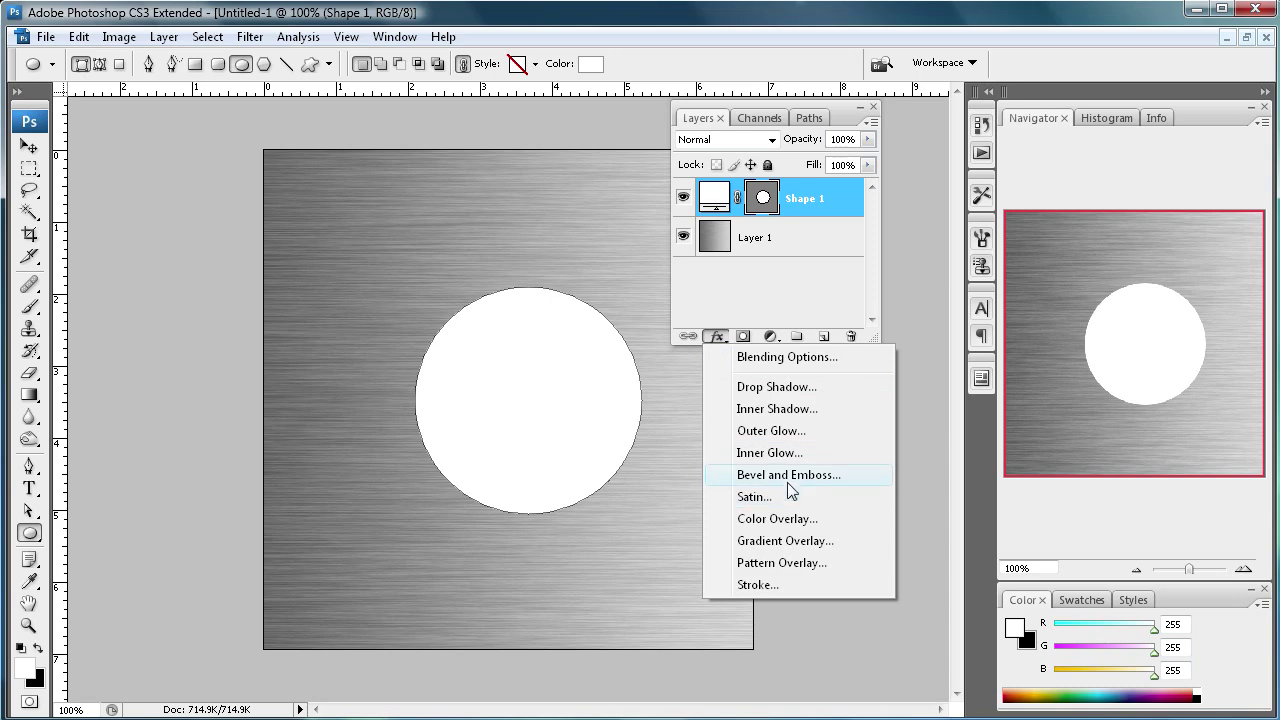
pyautogui.click(787, 541)
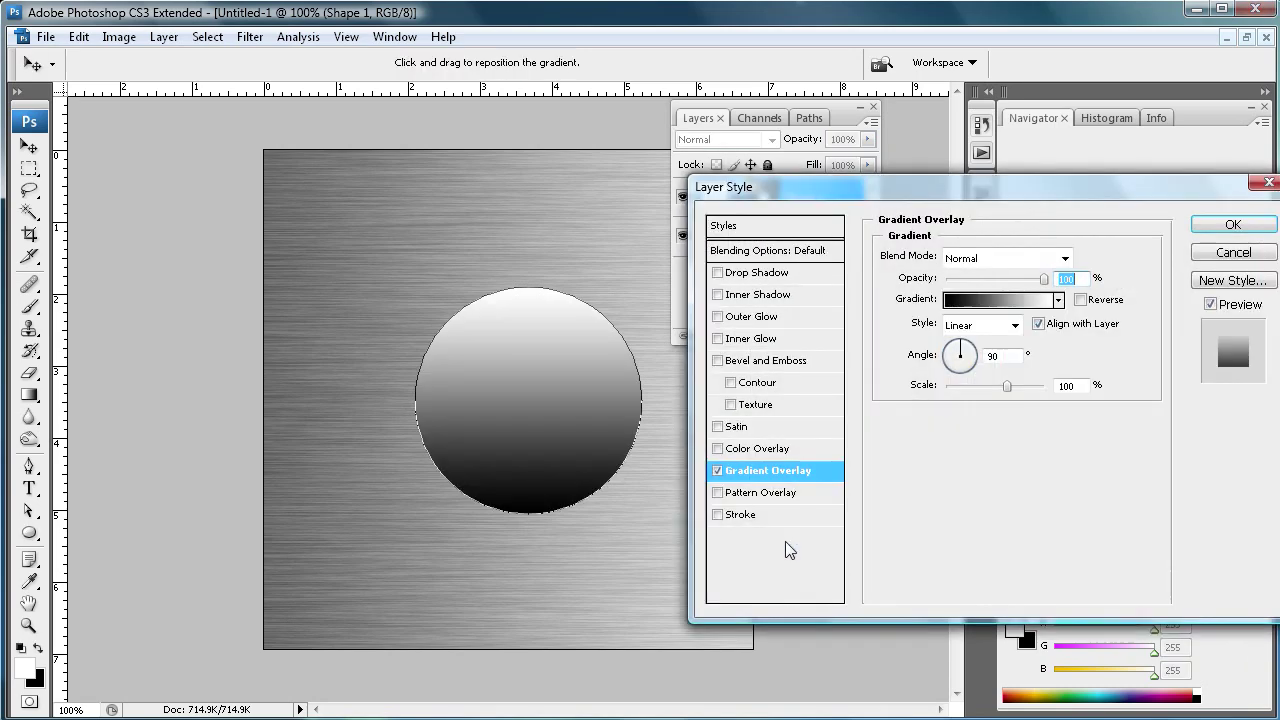
pyautogui.click(1015, 326)
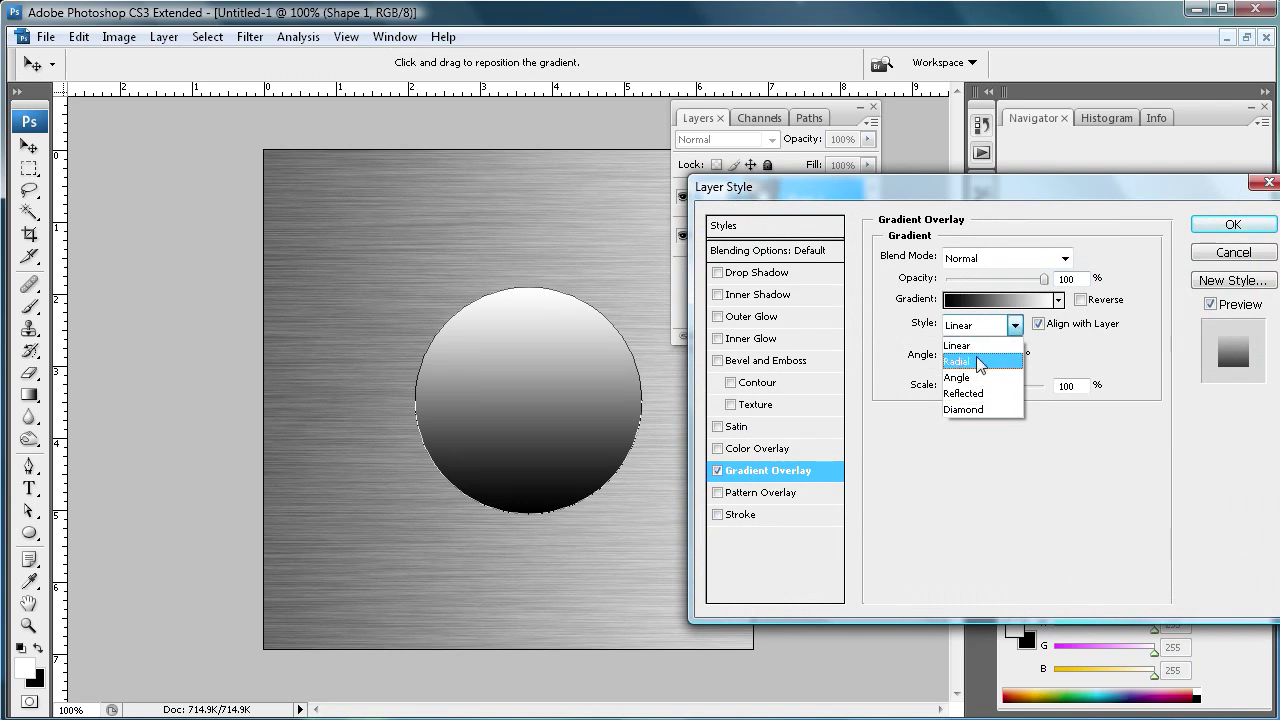
pyautogui.click(979, 361)
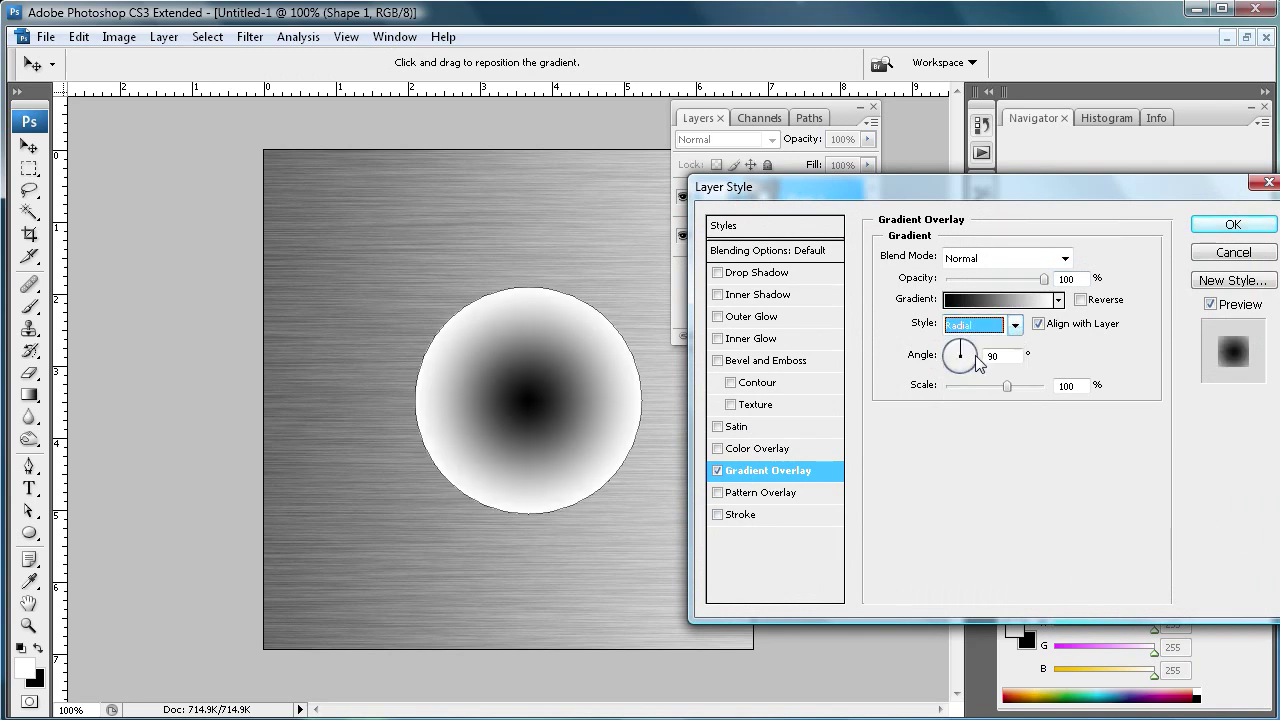
pyautogui.click(1080, 300)
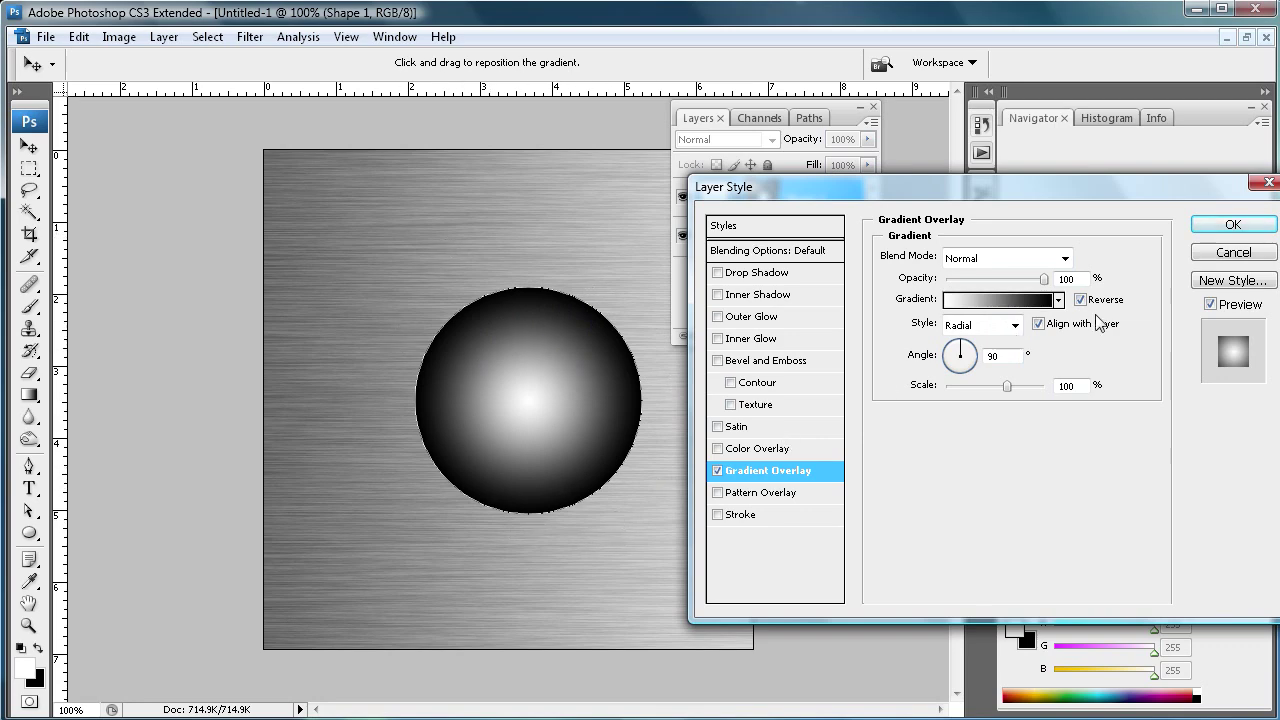
# Change the overlay gradient's dark stop to dark grey and apply the layer style
pyautogui.click(993, 315)
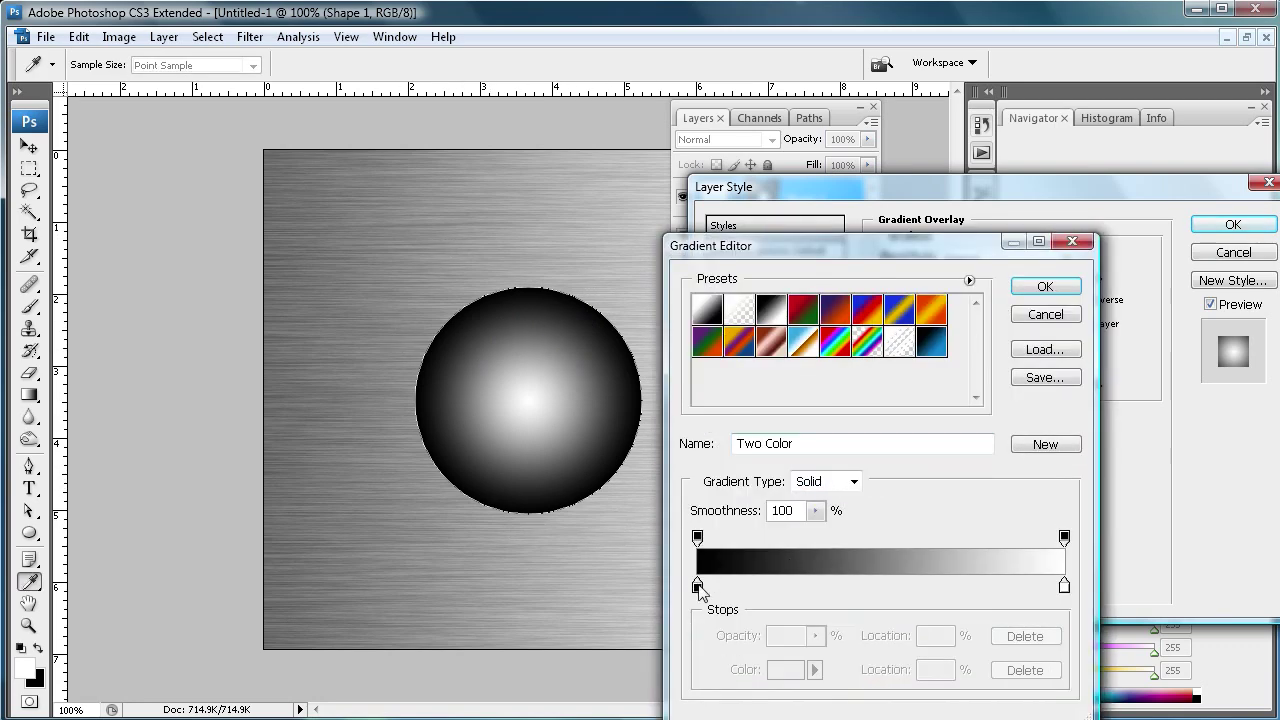
pyautogui.click(698, 585)
pyautogui.doubleClick(698, 585)
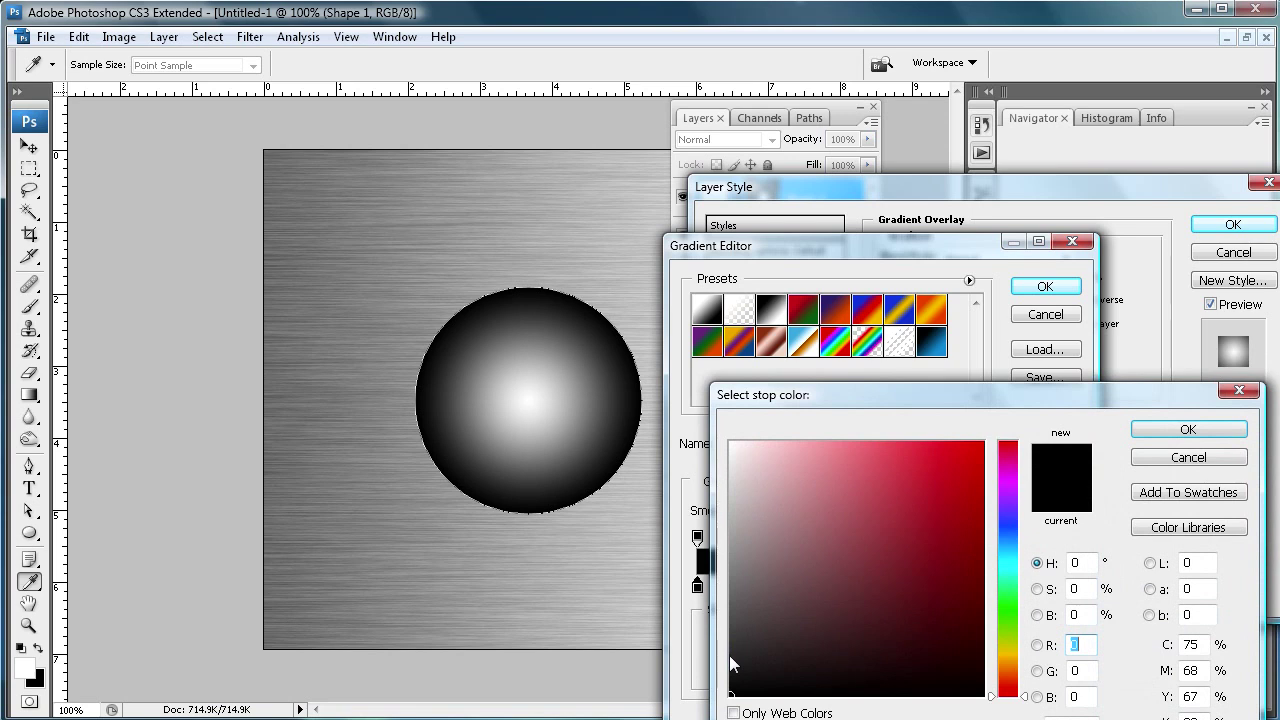
pyautogui.click(731, 640)
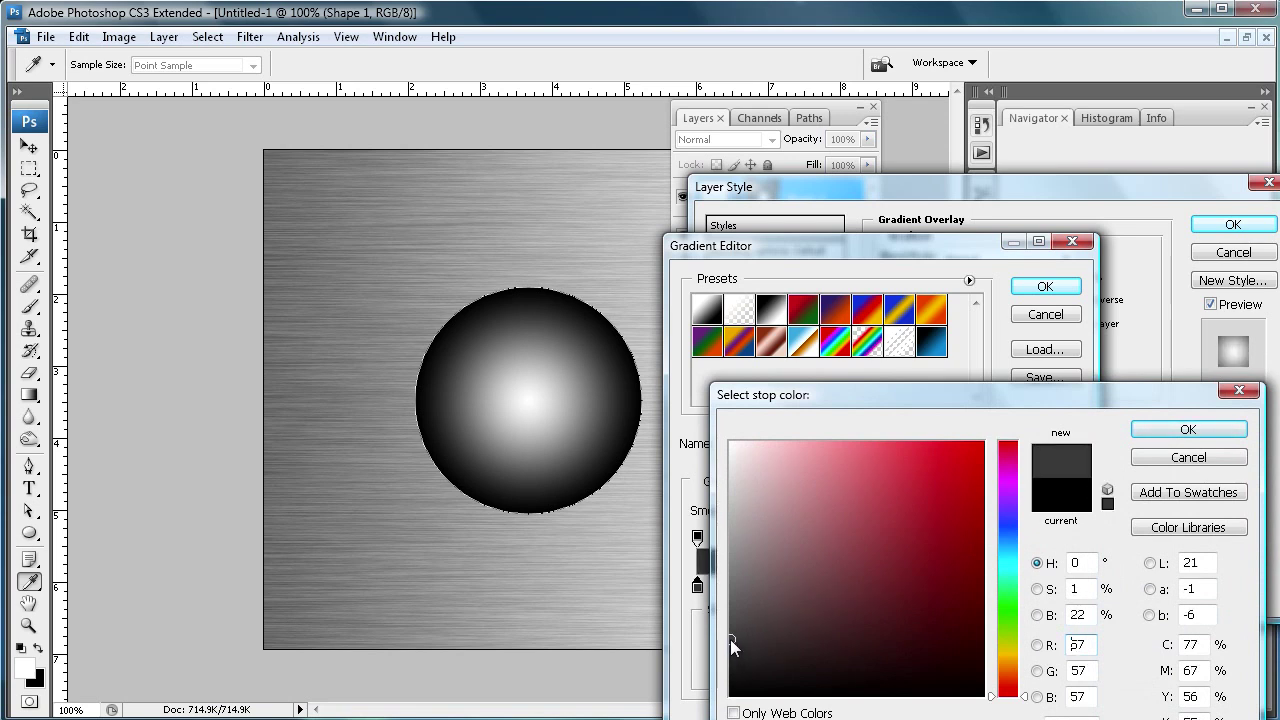
pyautogui.click(1186, 431)
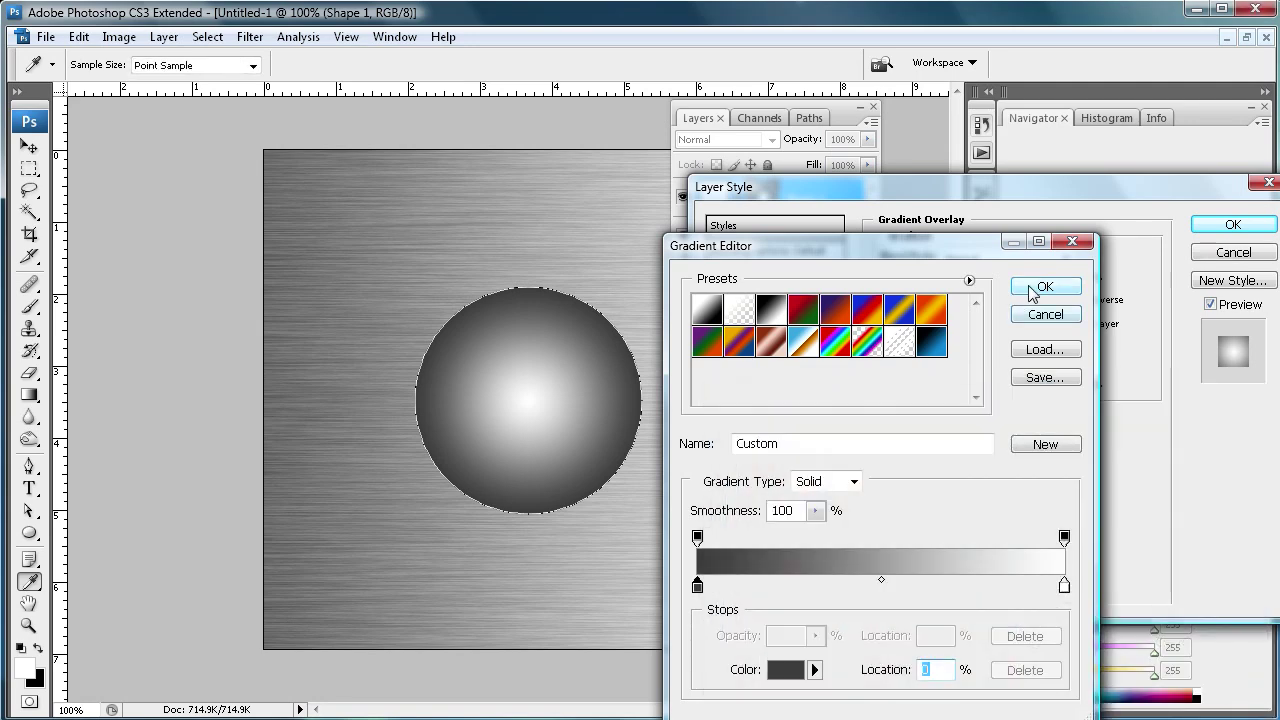
pyautogui.click(1043, 290)
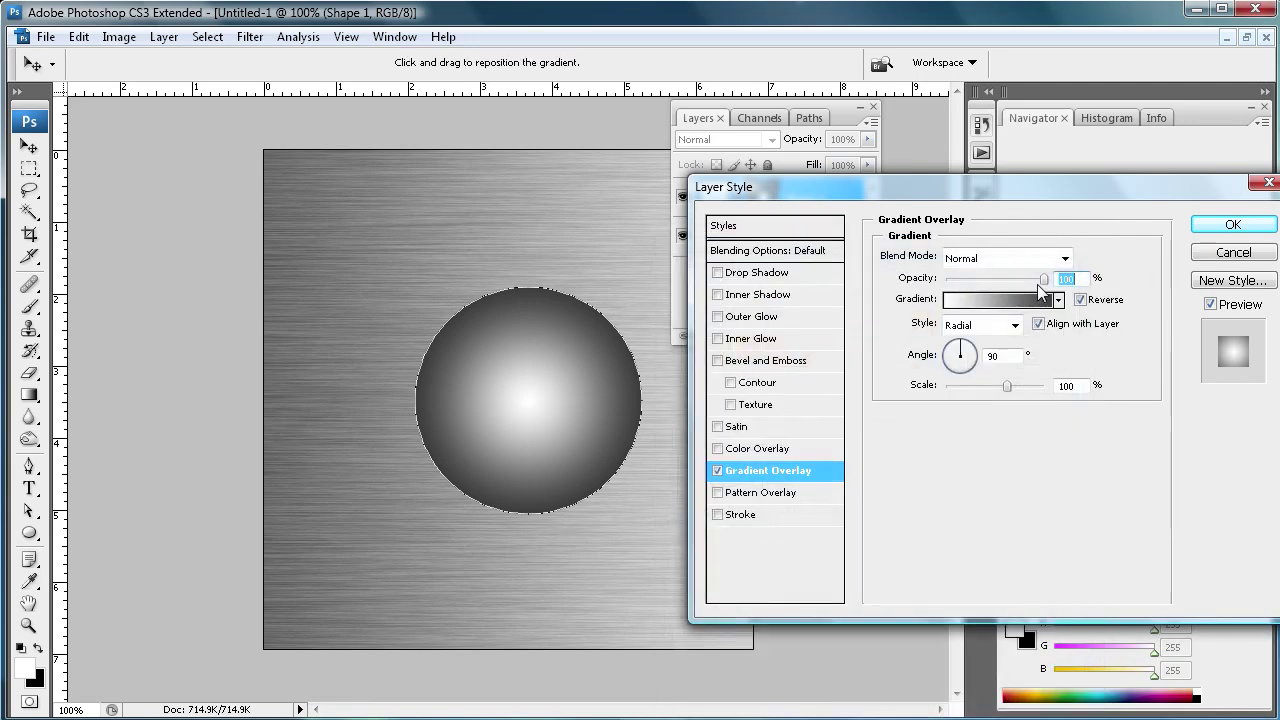
pyautogui.click(1233, 226)
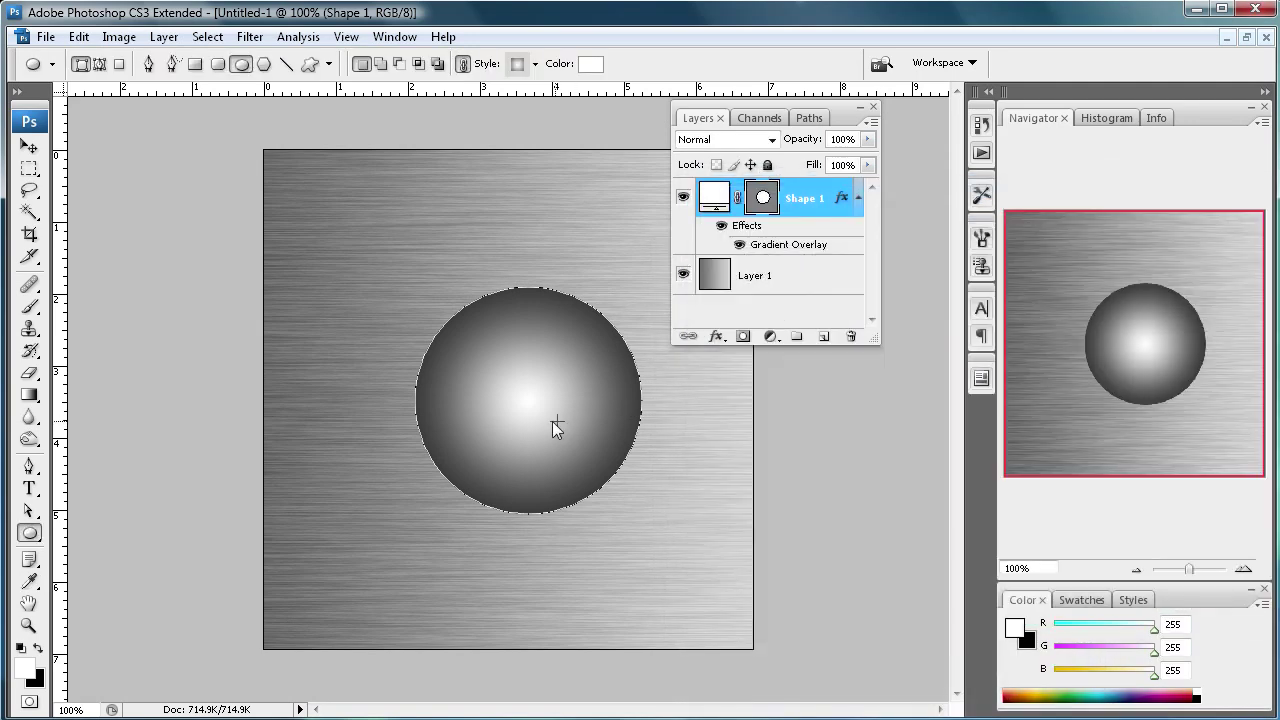
pyautogui.click(30, 147)
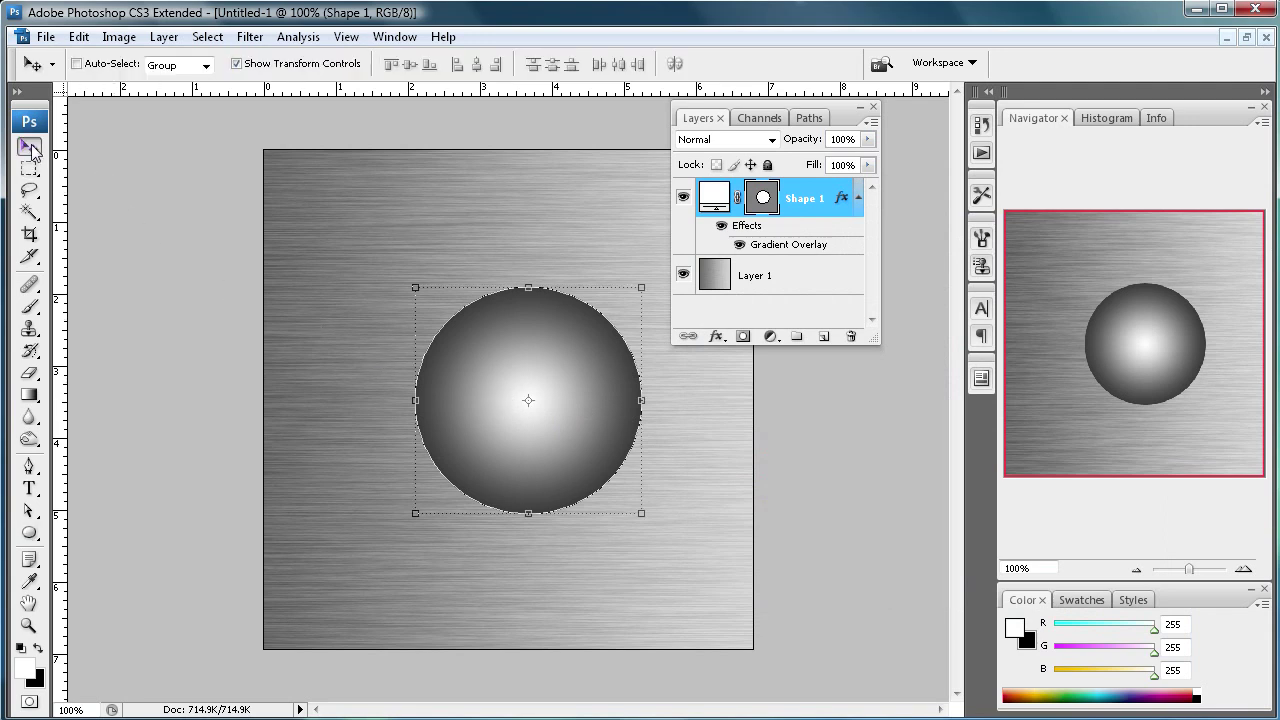
# Move the circle up-left and draw a long thin rectangle below it on Shape 2
pyautogui.moveTo(395, 400); pyautogui.dragTo(352, 365)
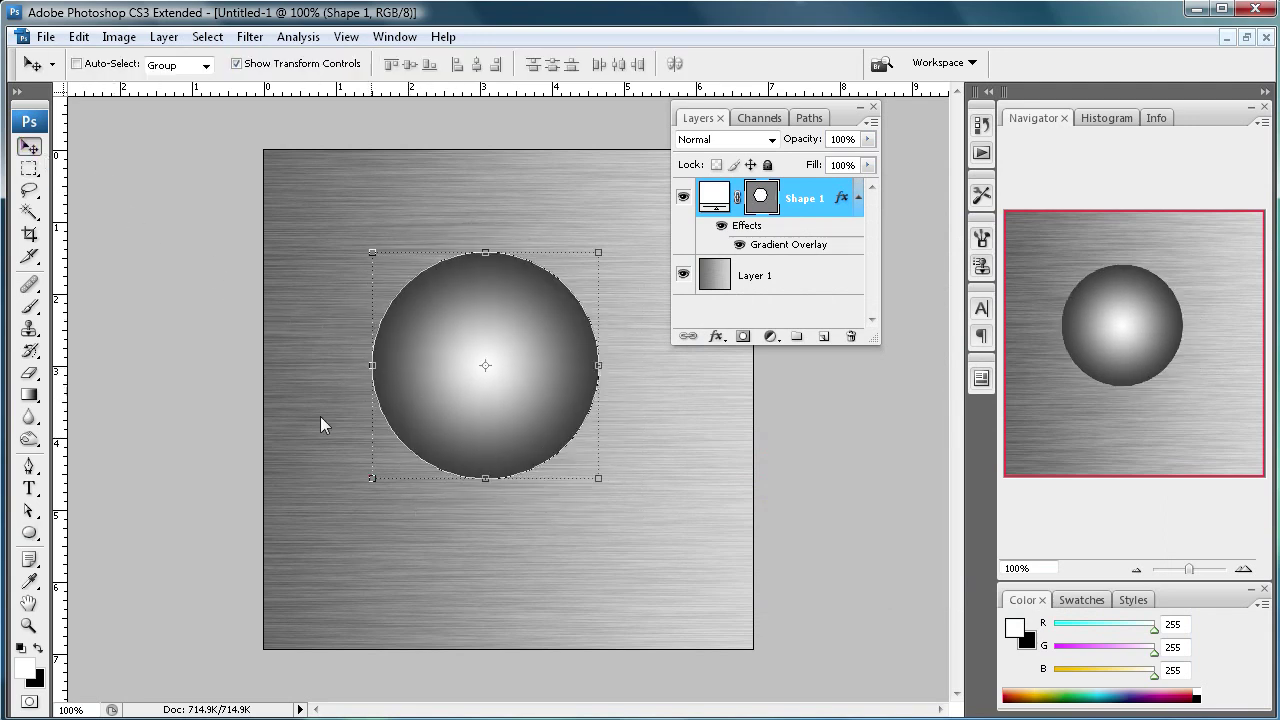
pyautogui.moveTo(29, 533); pyautogui.dragTo(103, 537)
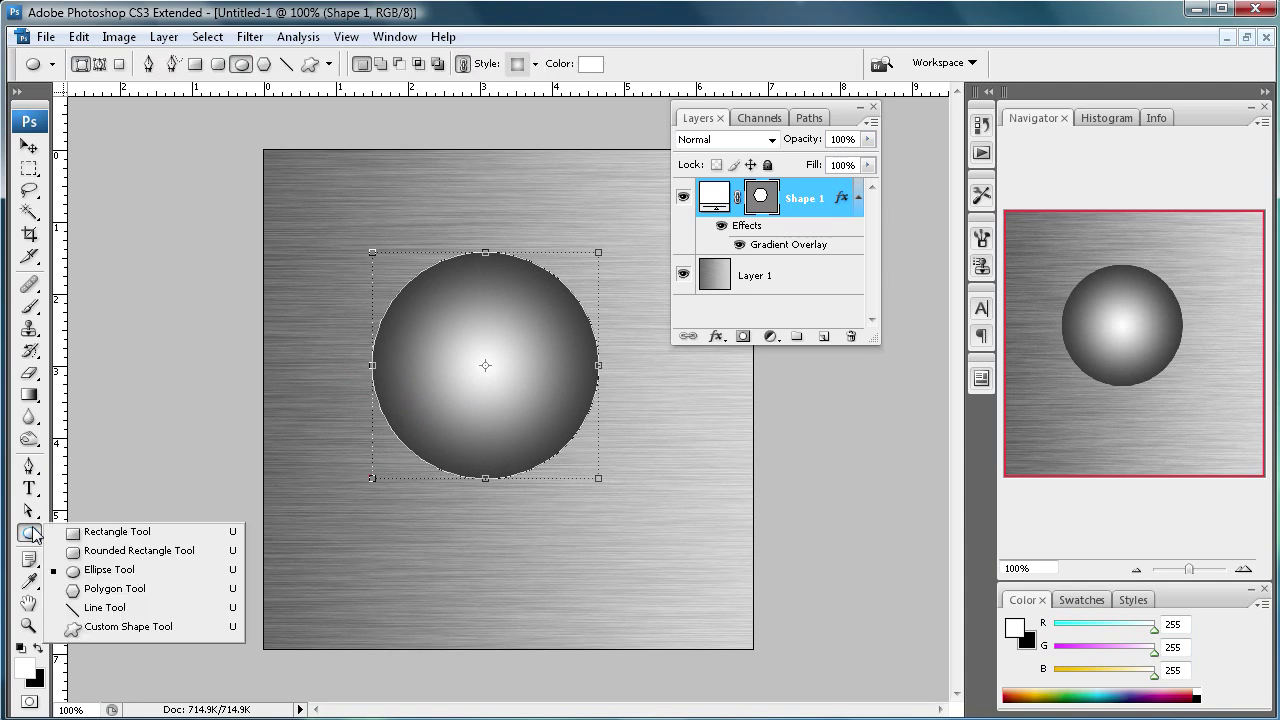
pyautogui.click(105, 535)
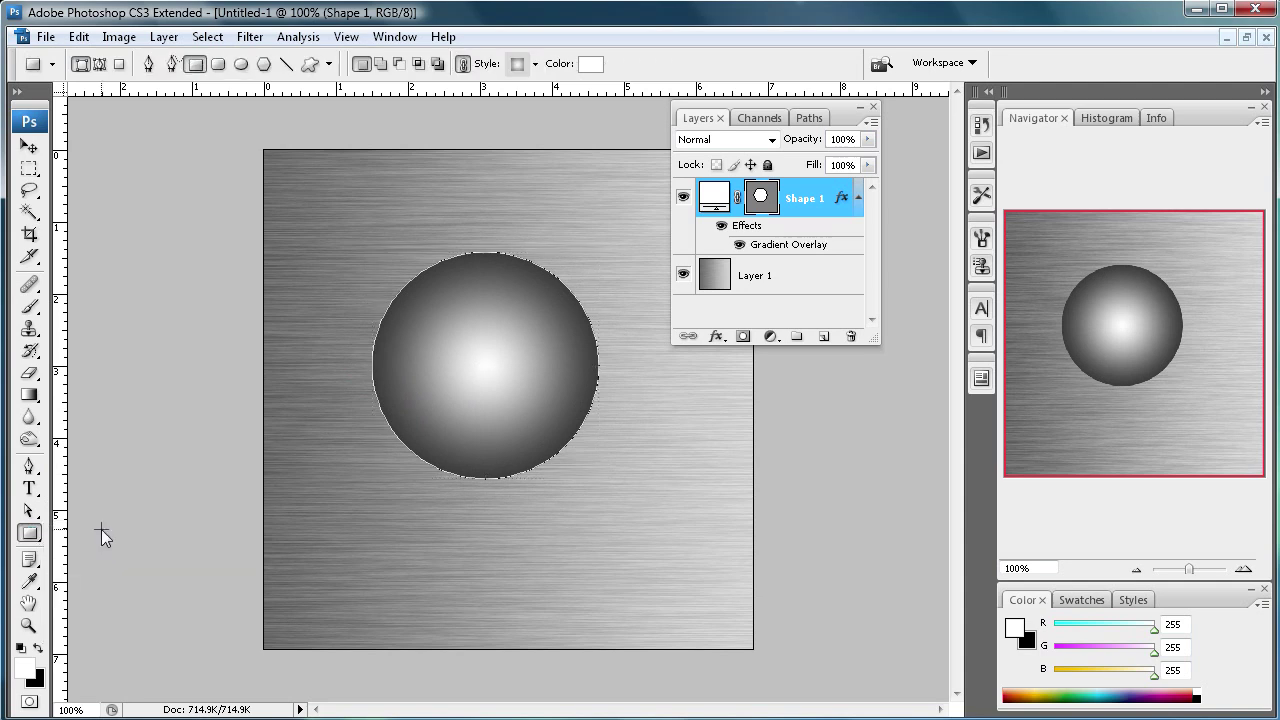
pyautogui.click(825, 338)
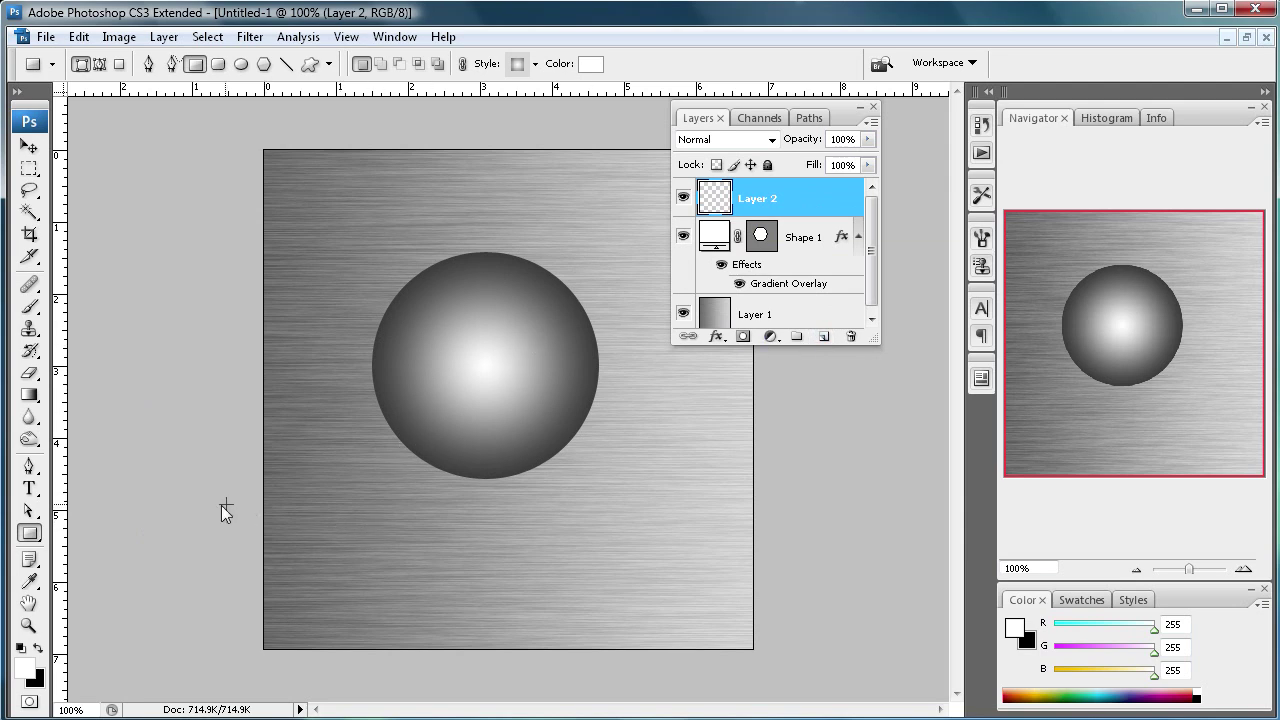
pyautogui.moveTo(345, 530)
pyautogui.mouseDown()
pyautogui.moveTo(611, 561)
pyautogui.moveTo(548, 559)
pyautogui.mouseUp()
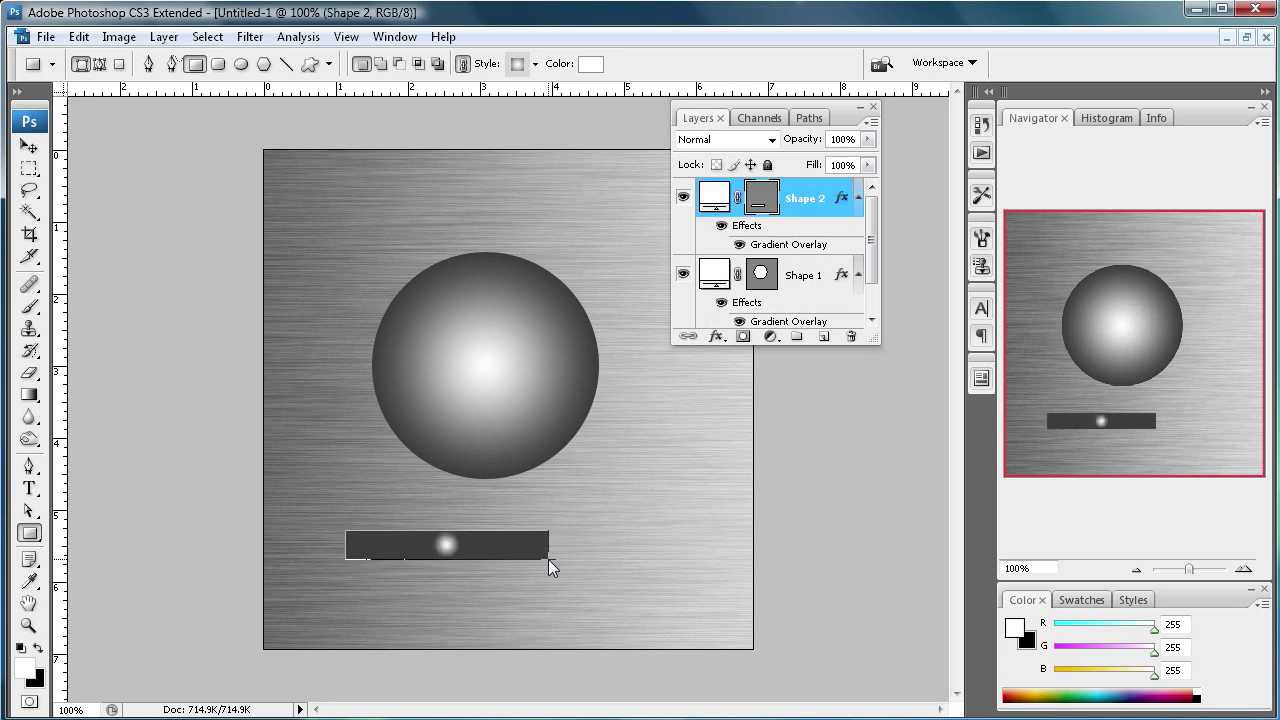
pyautogui.click(739, 244)
# Give the bar a dark grey (RGB 71) Color Overlay sampled from the circle's rim
pyautogui.click(716, 337)
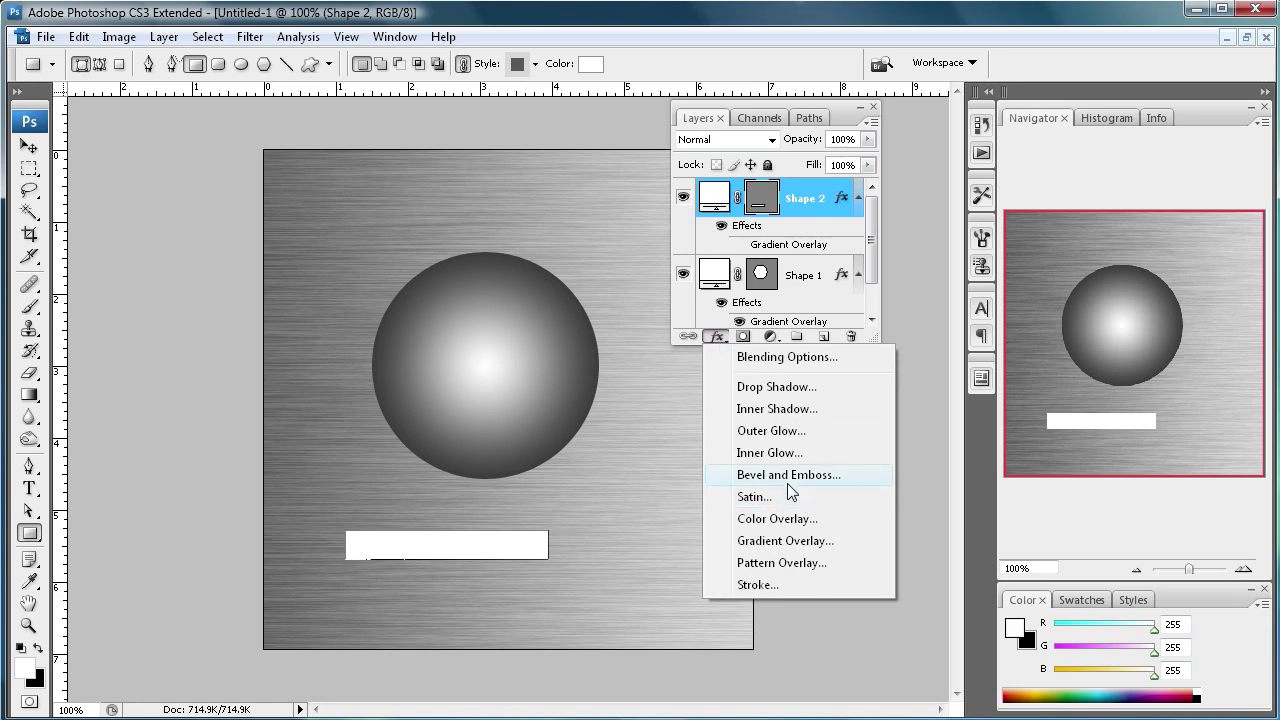
pyautogui.click(790, 528)
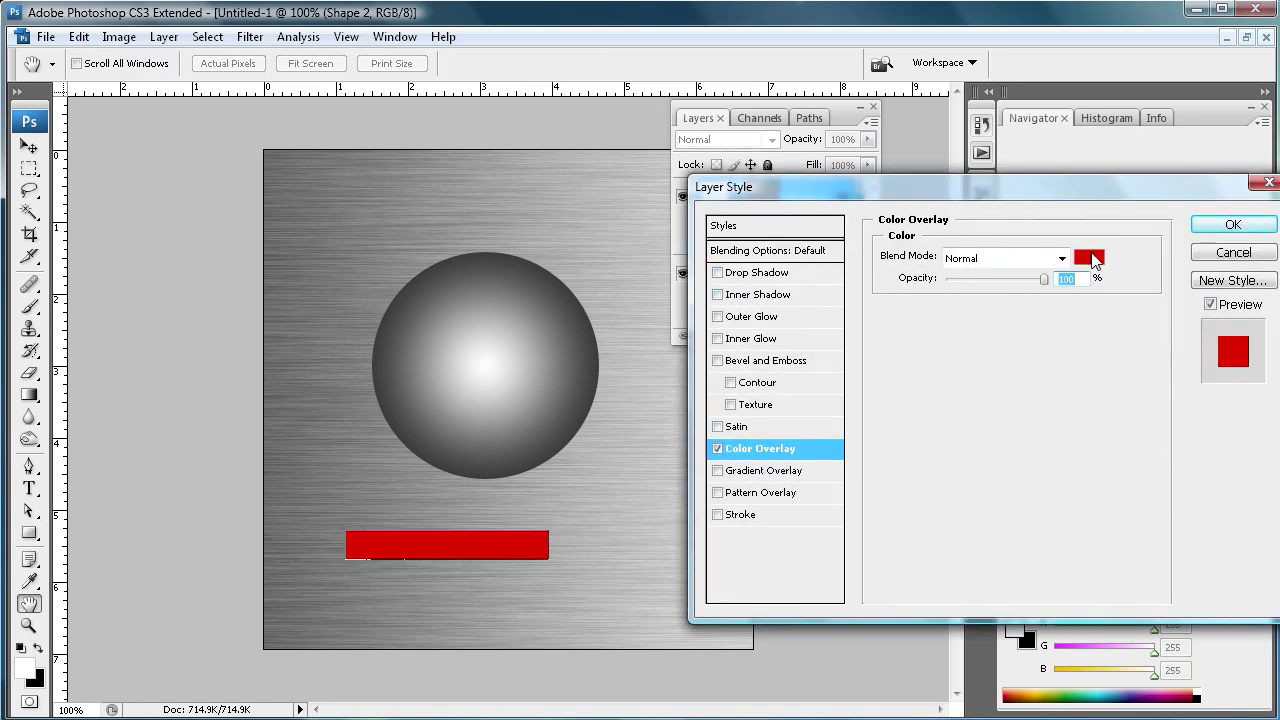
pyautogui.click(1090, 258)
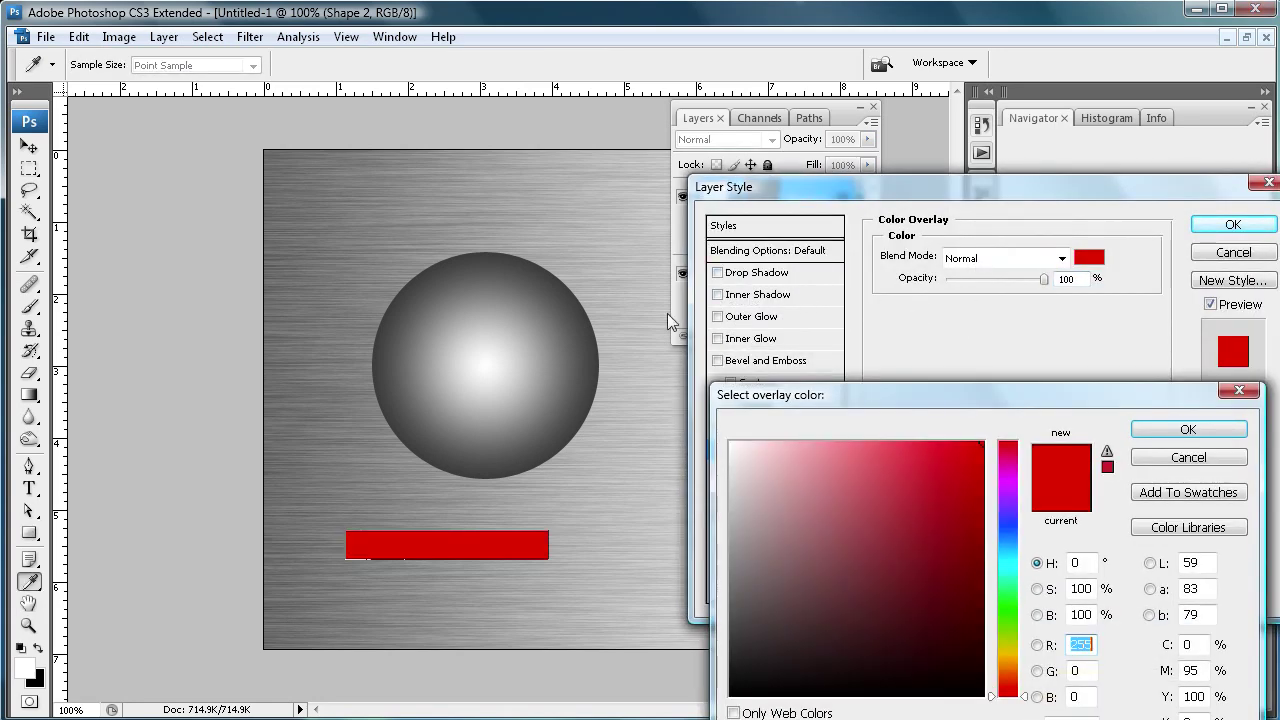
pyautogui.click(568, 304)
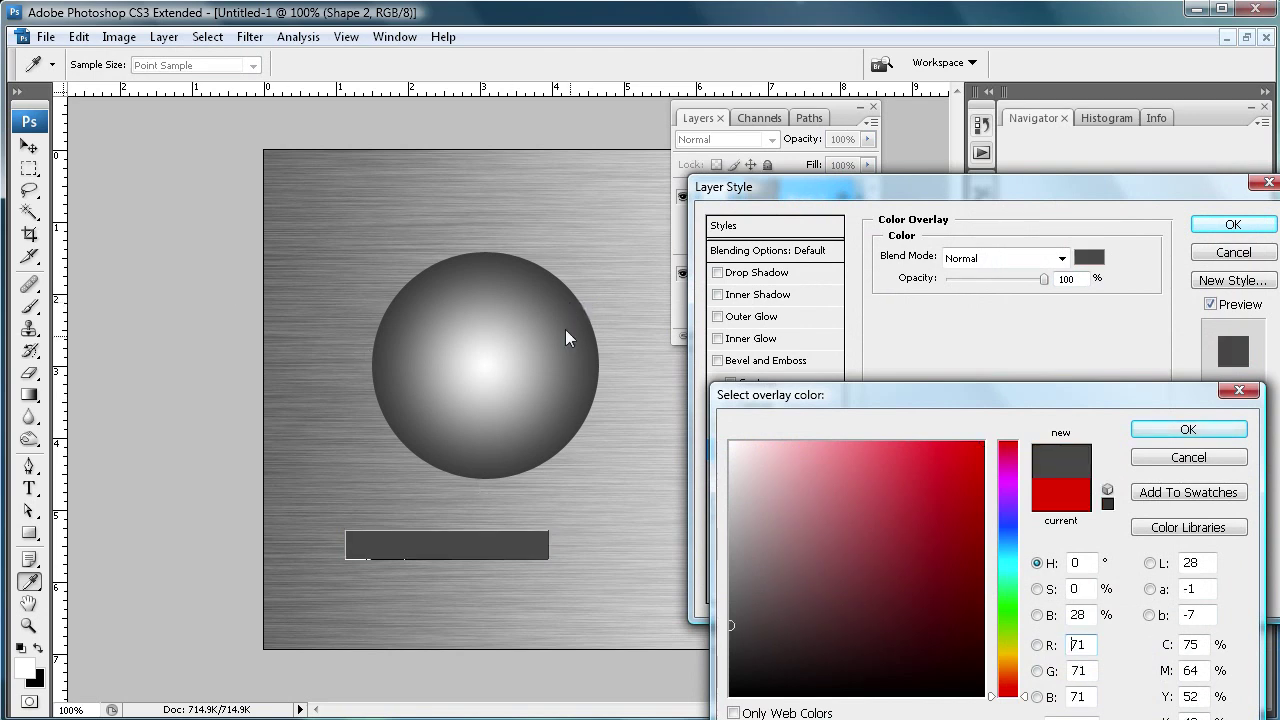
pyautogui.click(1196, 427)
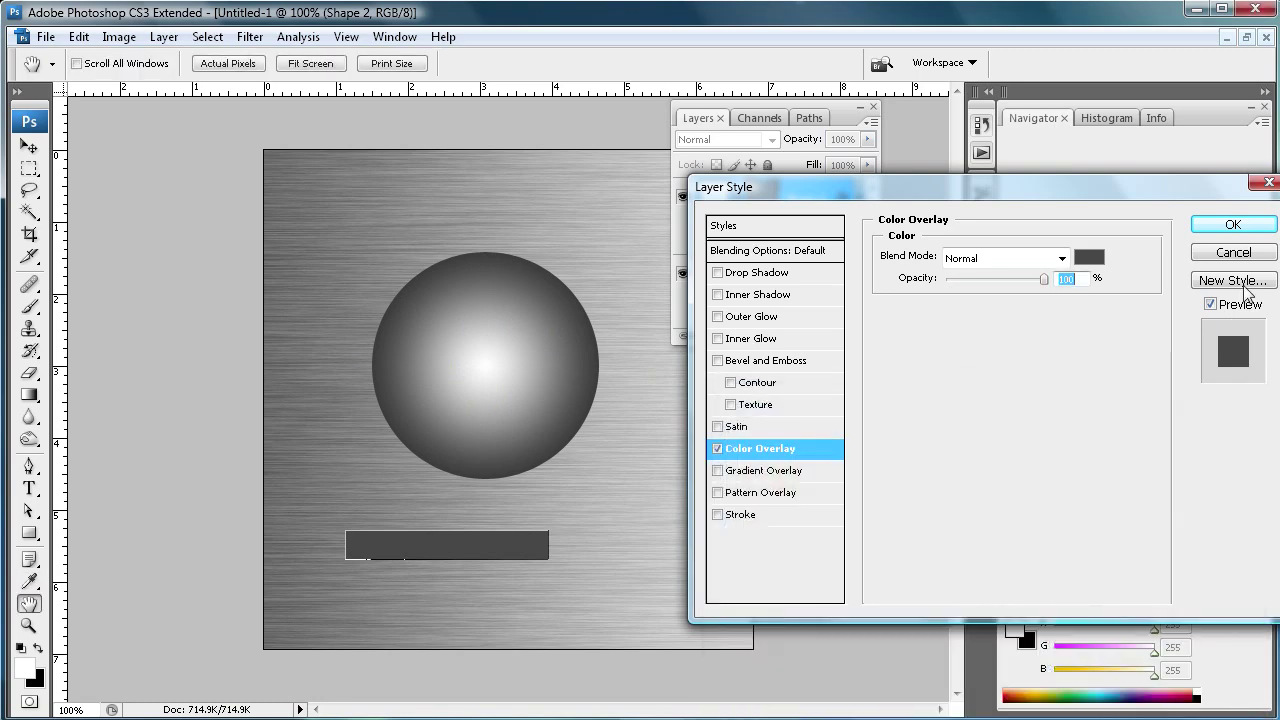
pyautogui.click(1233, 224)
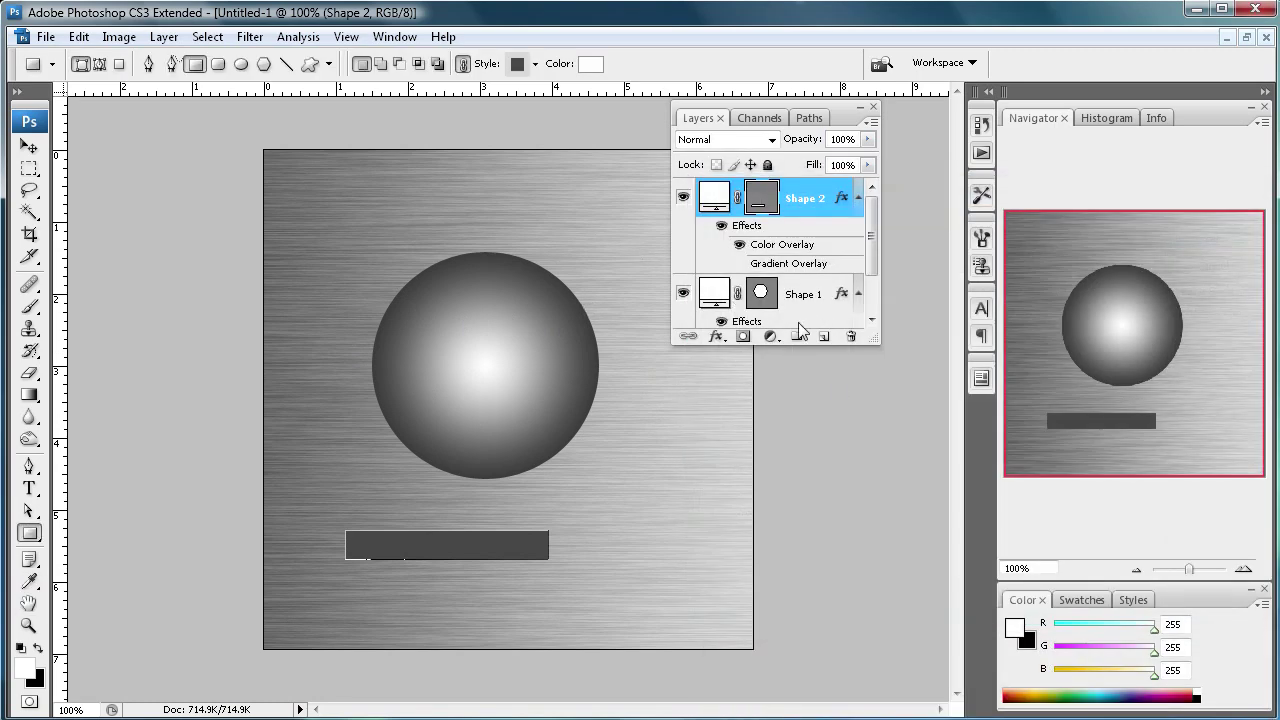
pyautogui.click(716, 336)
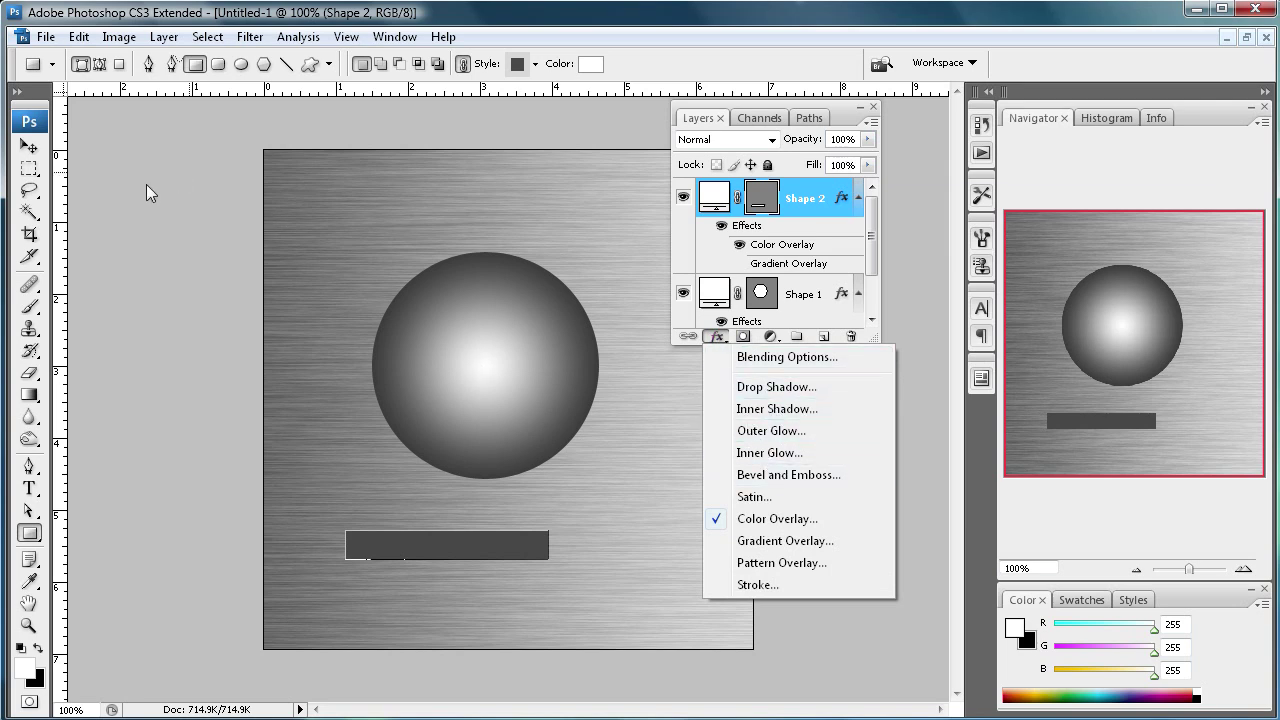
# Move the dark grey bar across the circle's middle and stretch it to 108.4% width
pyautogui.click(29, 147)
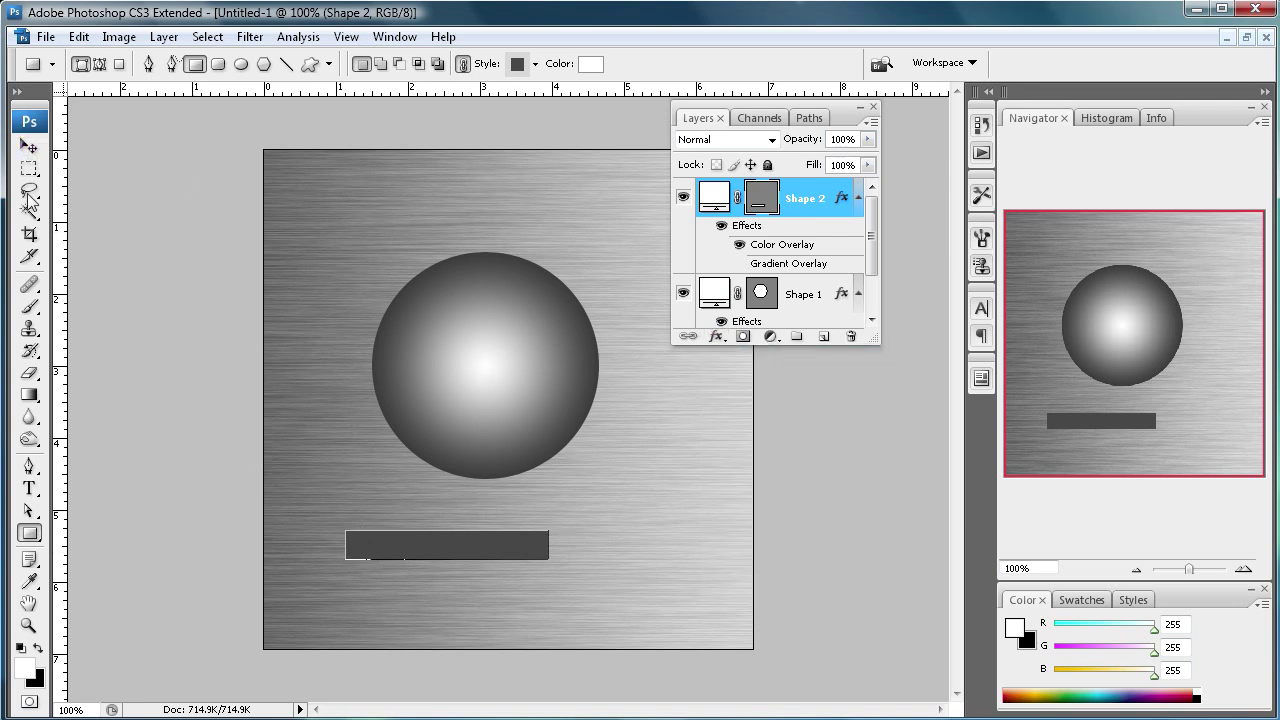
pyautogui.click(29, 147)
pyautogui.moveTo(384, 540)
pyautogui.mouseDown()
pyautogui.moveTo(399, 361)
pyautogui.moveTo(415, 365)
pyautogui.mouseUp()
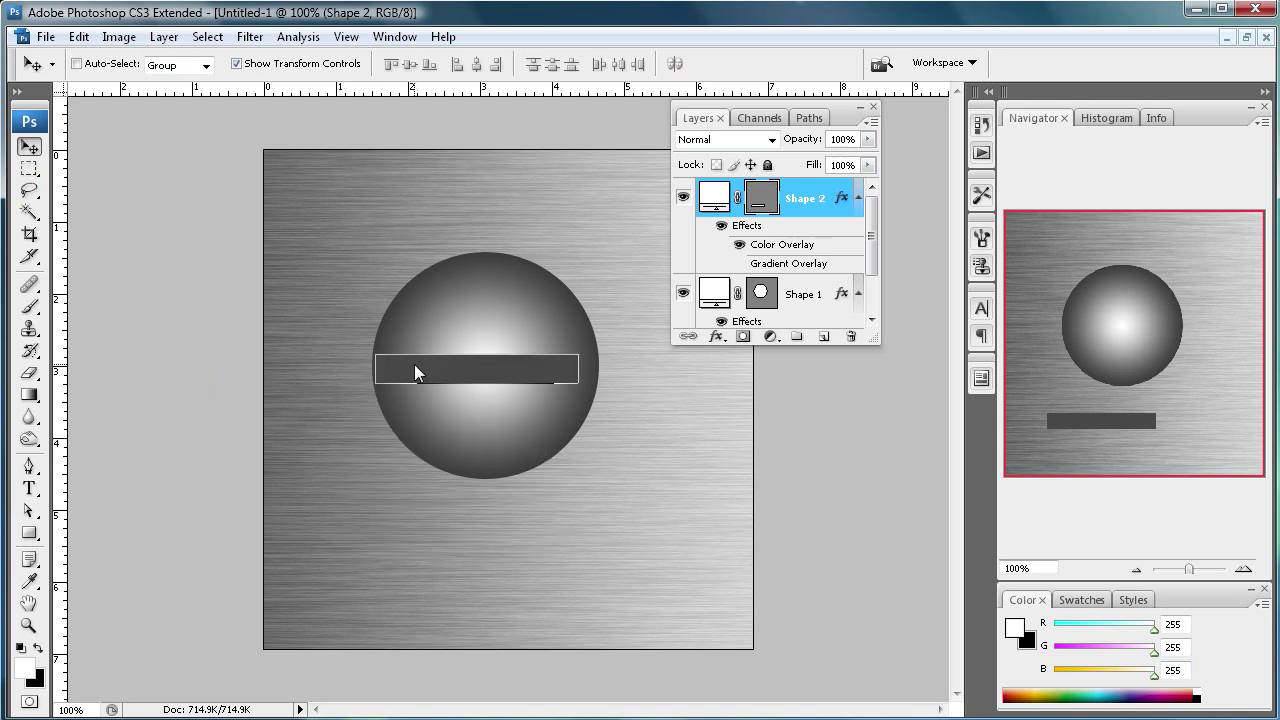
pyautogui.moveTo(578, 370); pyautogui.dragTo(597, 371)
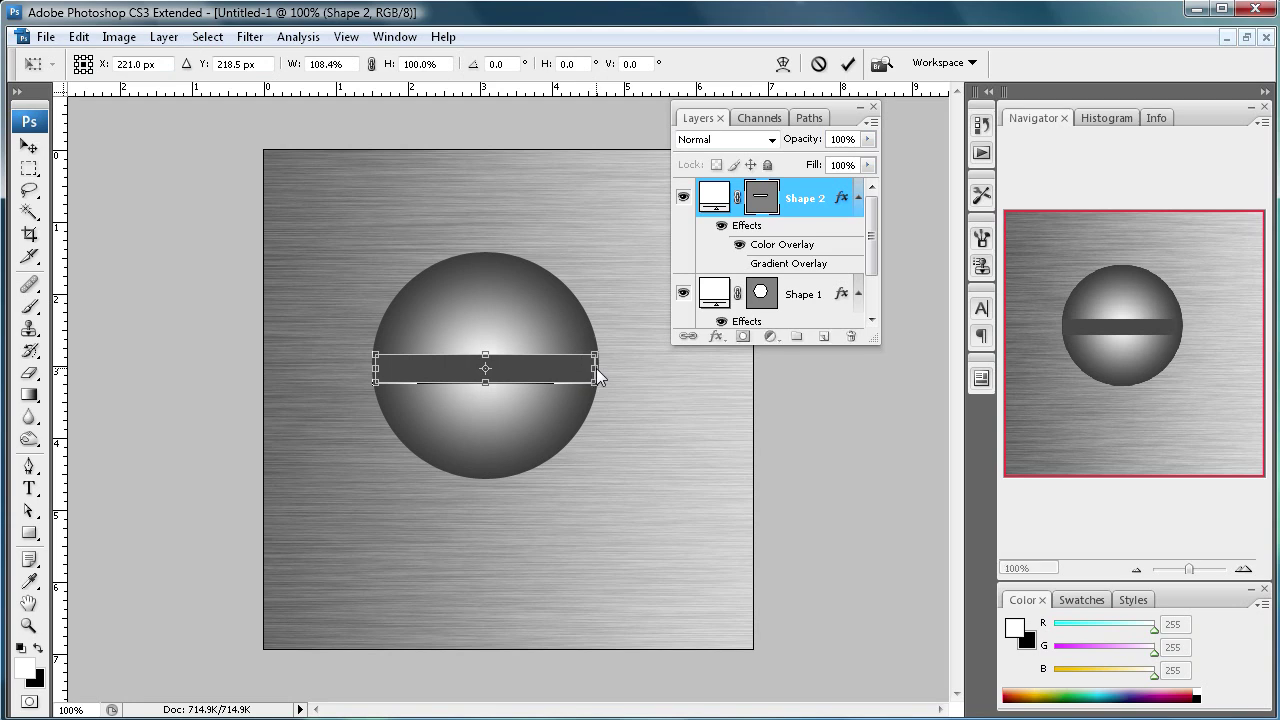
pyautogui.click(29, 146)
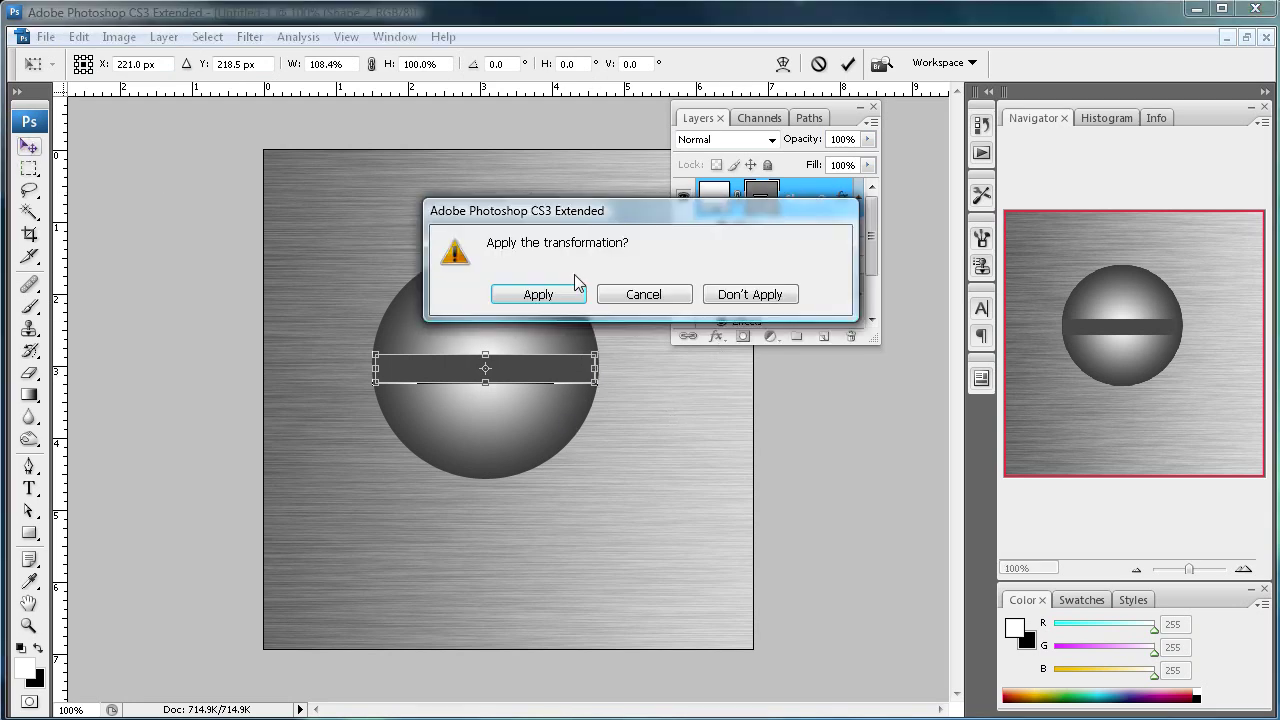
pyautogui.click(562, 294)
# Add a Multiply inner shadow to the slot bar: 75% opacity, 5 px distance and size
pyautogui.click(716, 336)
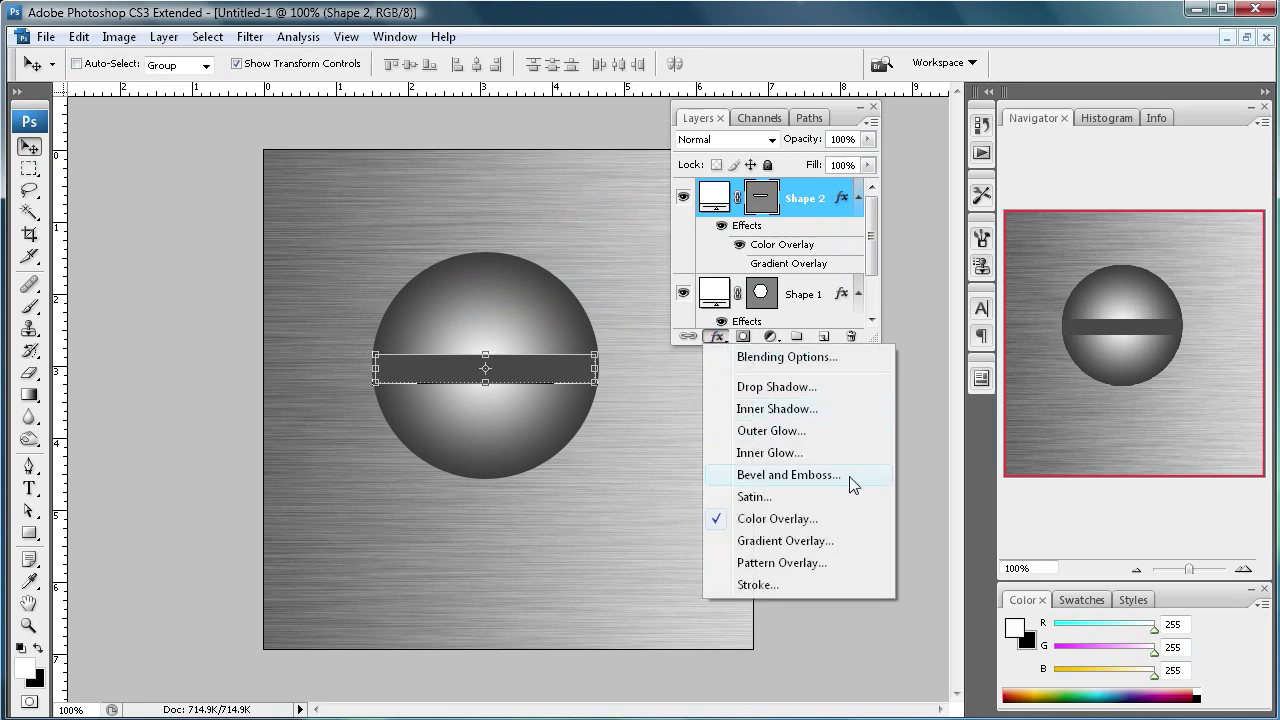
pyautogui.click(778, 409)
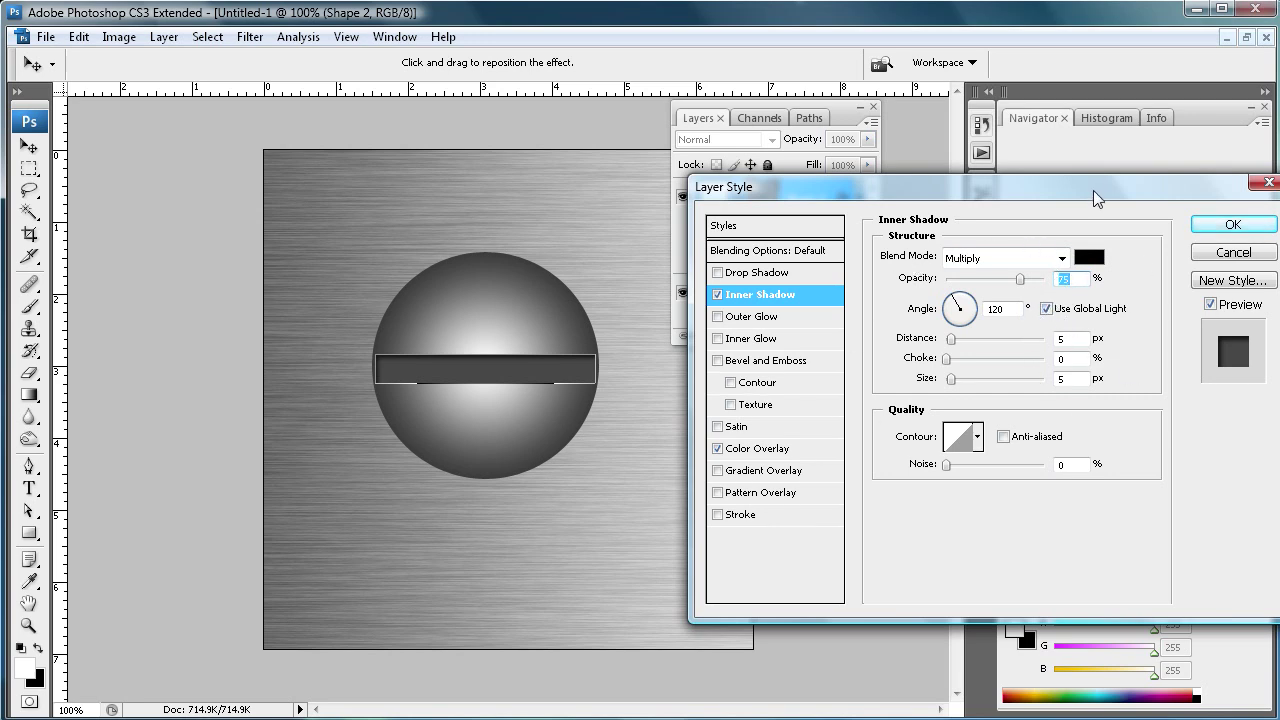
pyautogui.moveTo(1091, 196); pyautogui.dragTo(1076, 196)
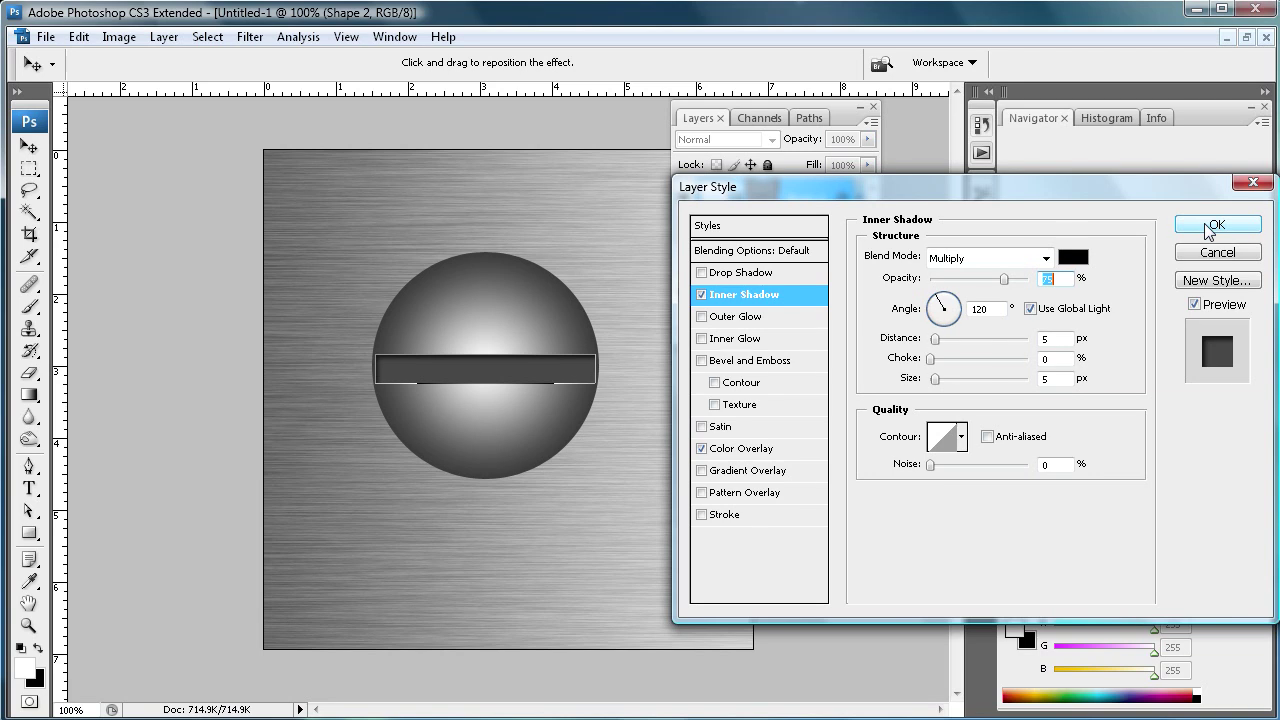
pyautogui.click(1212, 226)
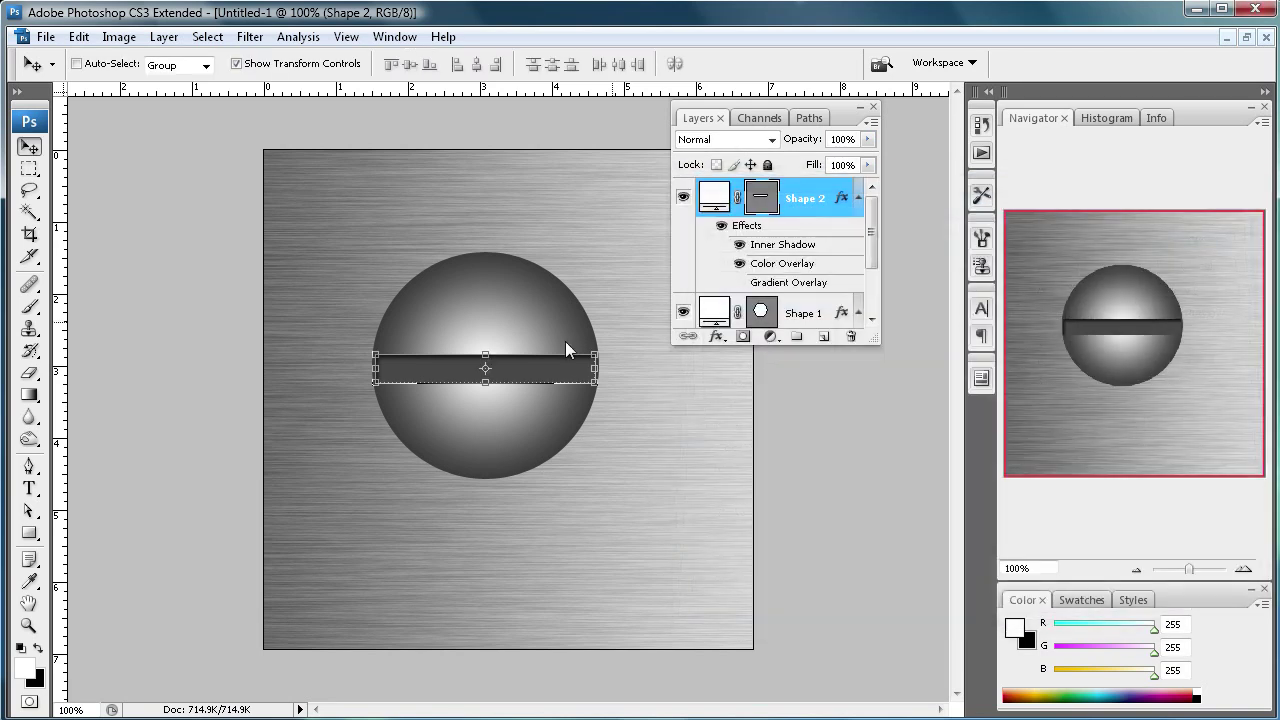
pyautogui.click(29, 169)
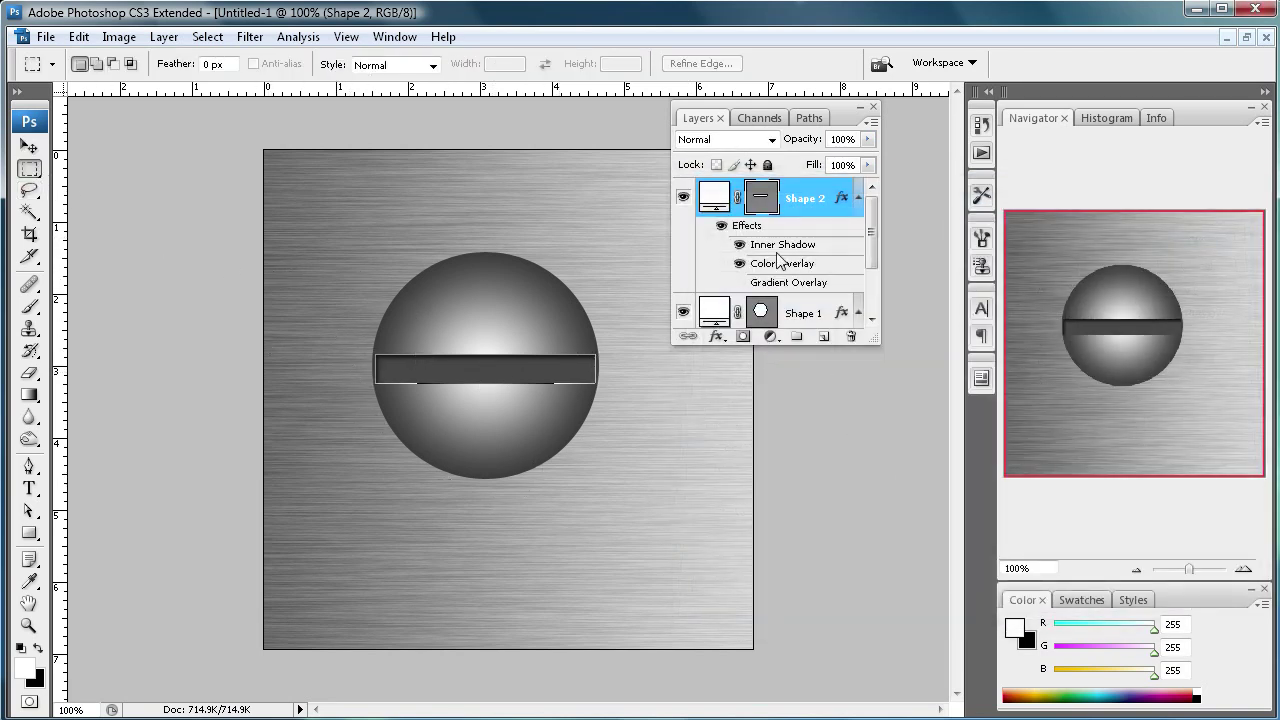
# Stretch the slot bar's left end slightly so it reaches the screw head's rim, and apply
pyautogui.click(770, 198)
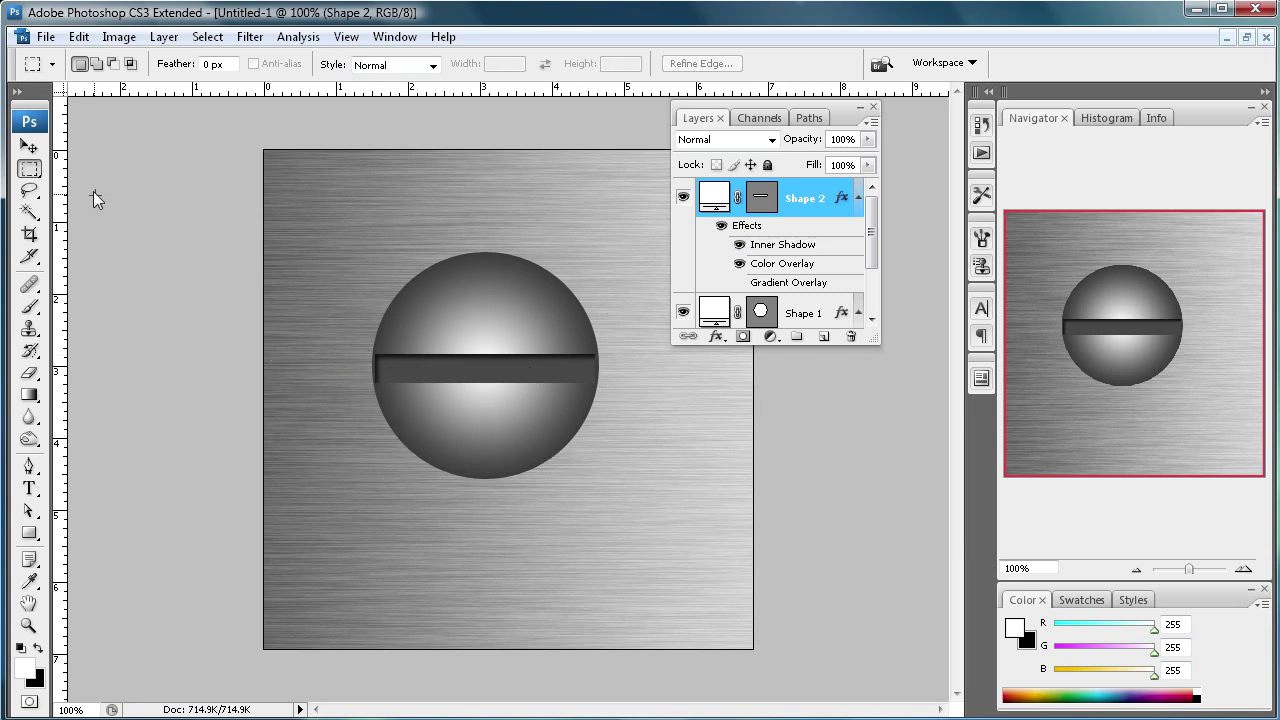
pyautogui.click(29, 146)
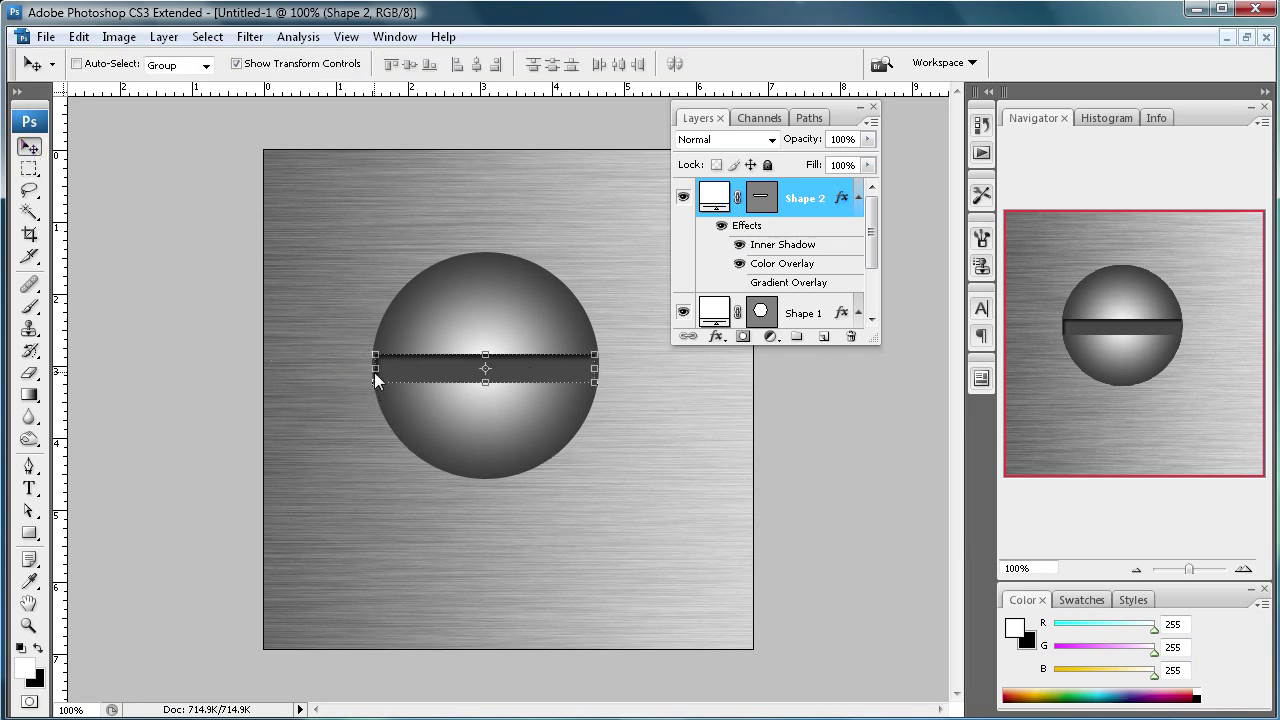
pyautogui.moveTo(374, 372); pyautogui.dragTo(372, 373)
pyautogui.click(29, 146)
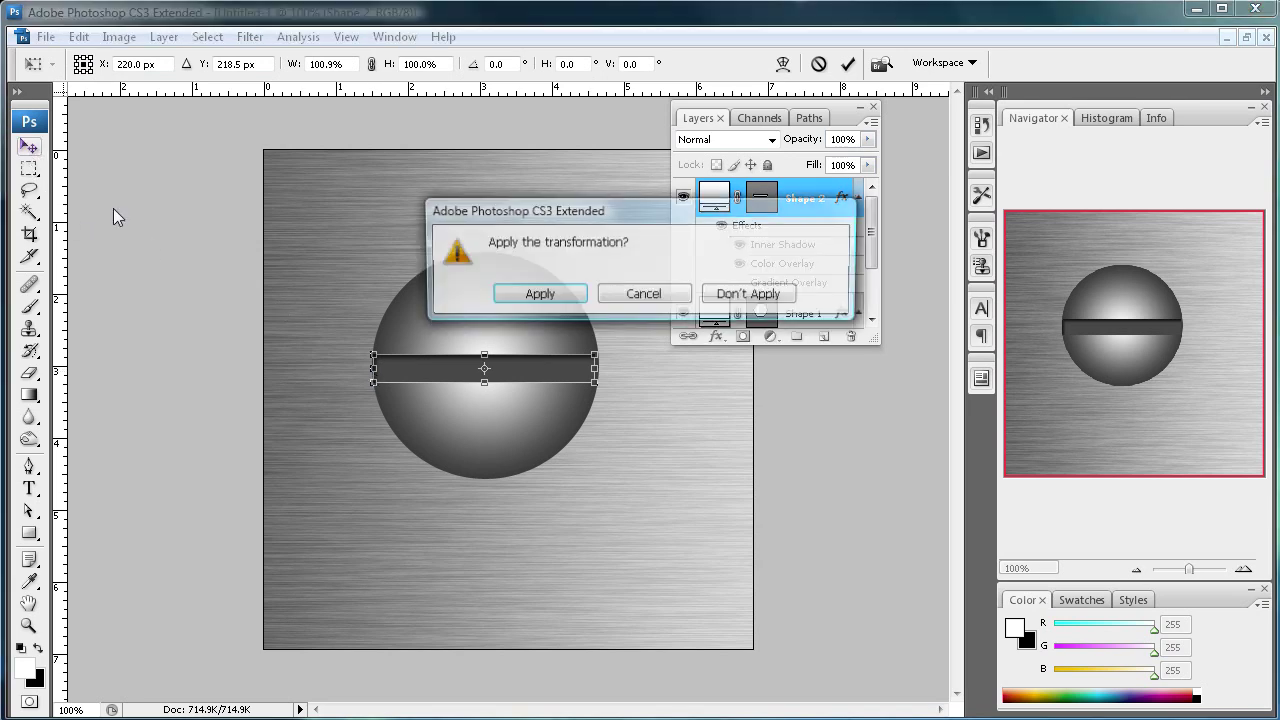
pyautogui.click(553, 292)
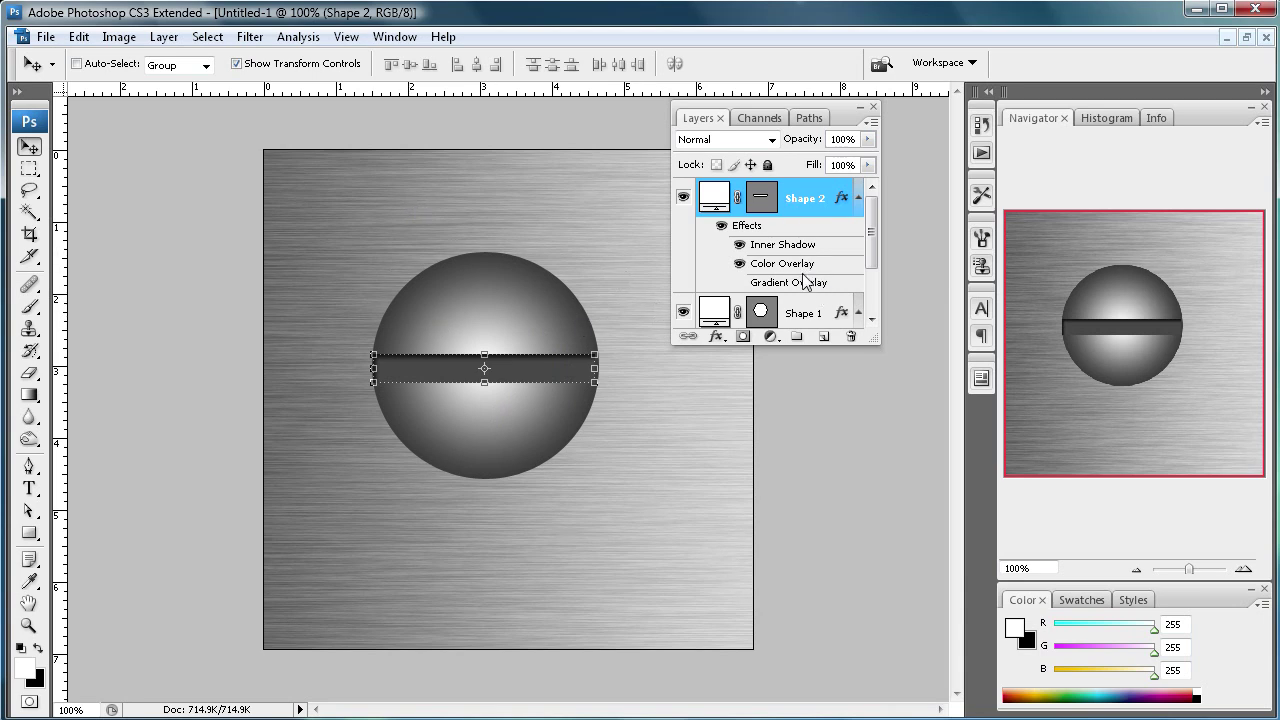
# Merge the screw head Shape 1 and slot layers into one layer
pyautogui.moveTo(874, 338); pyautogui.dragTo(907, 493)
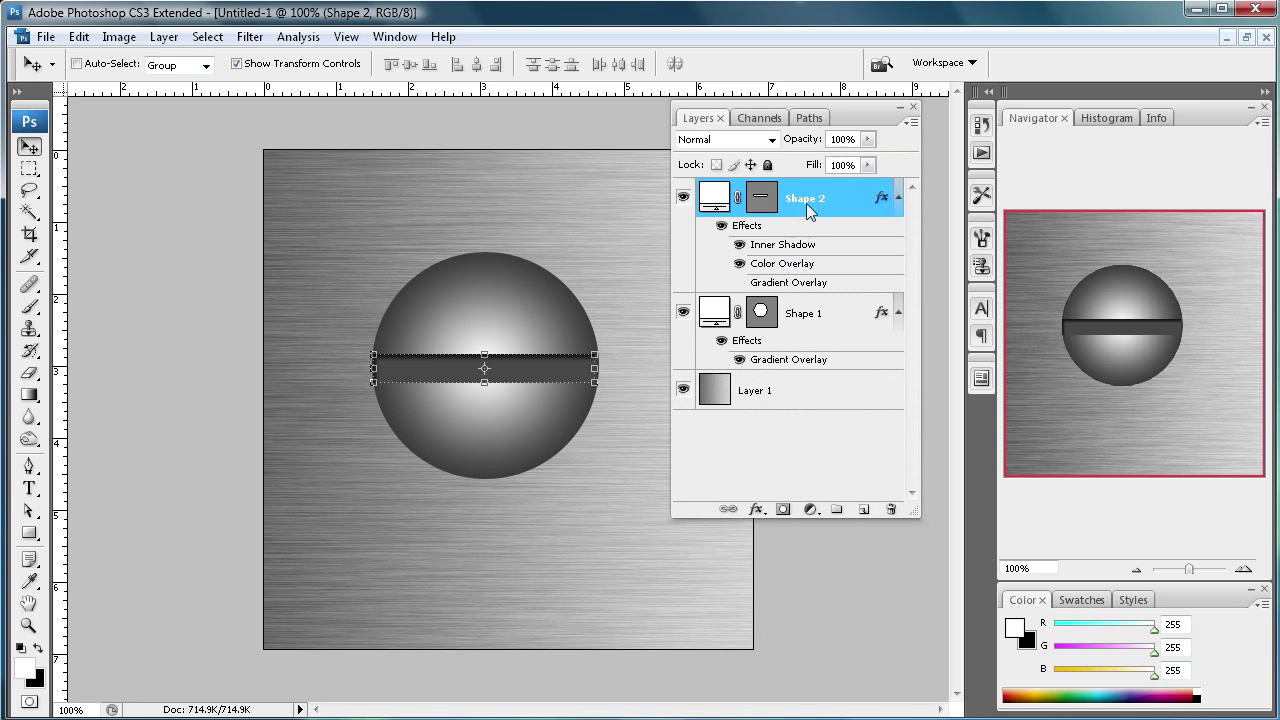
pyautogui.keyDown('shift'); pyautogui.click(820, 318); pyautogui.keyUp('shift')
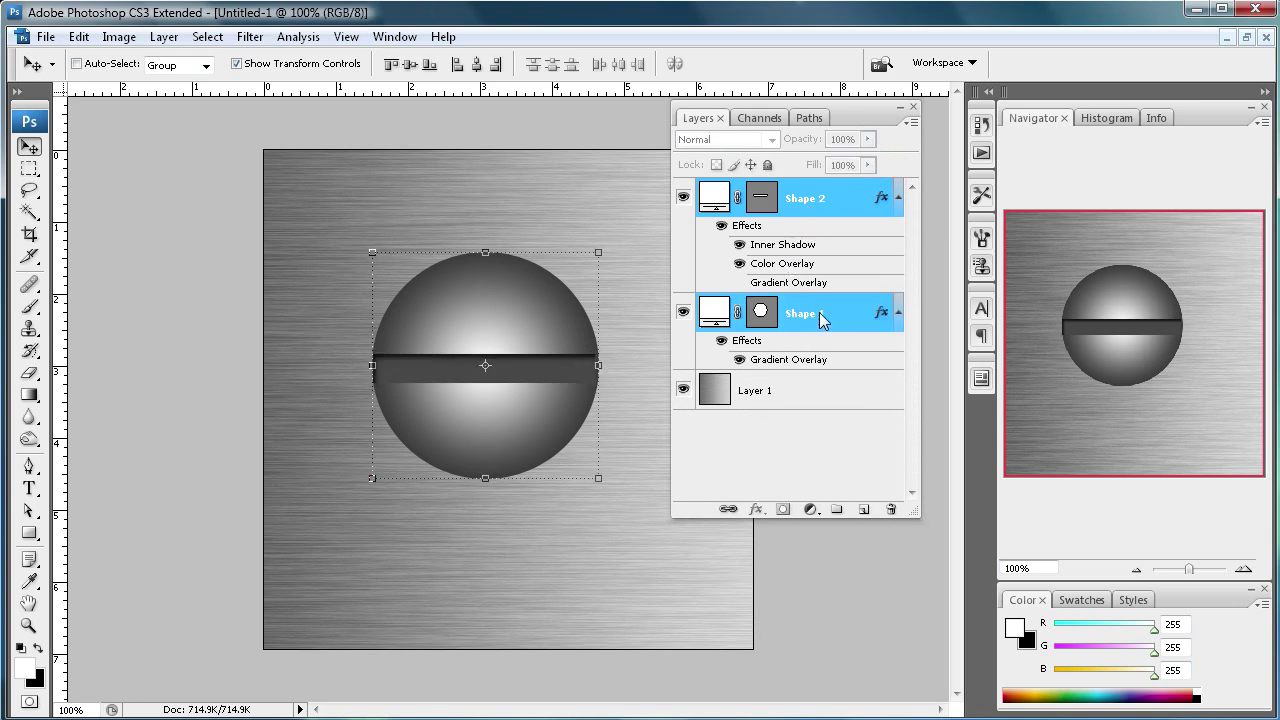
pyautogui.rightClick(822, 318)
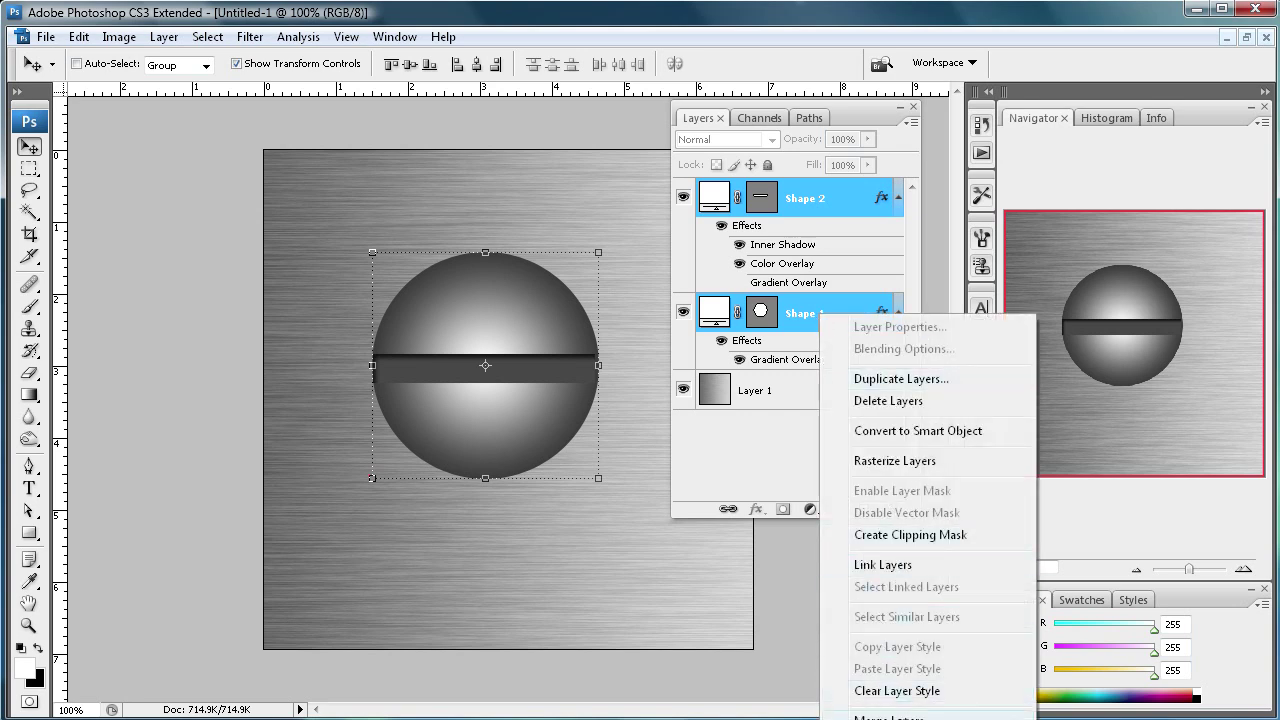
pyautogui.click(888, 717)
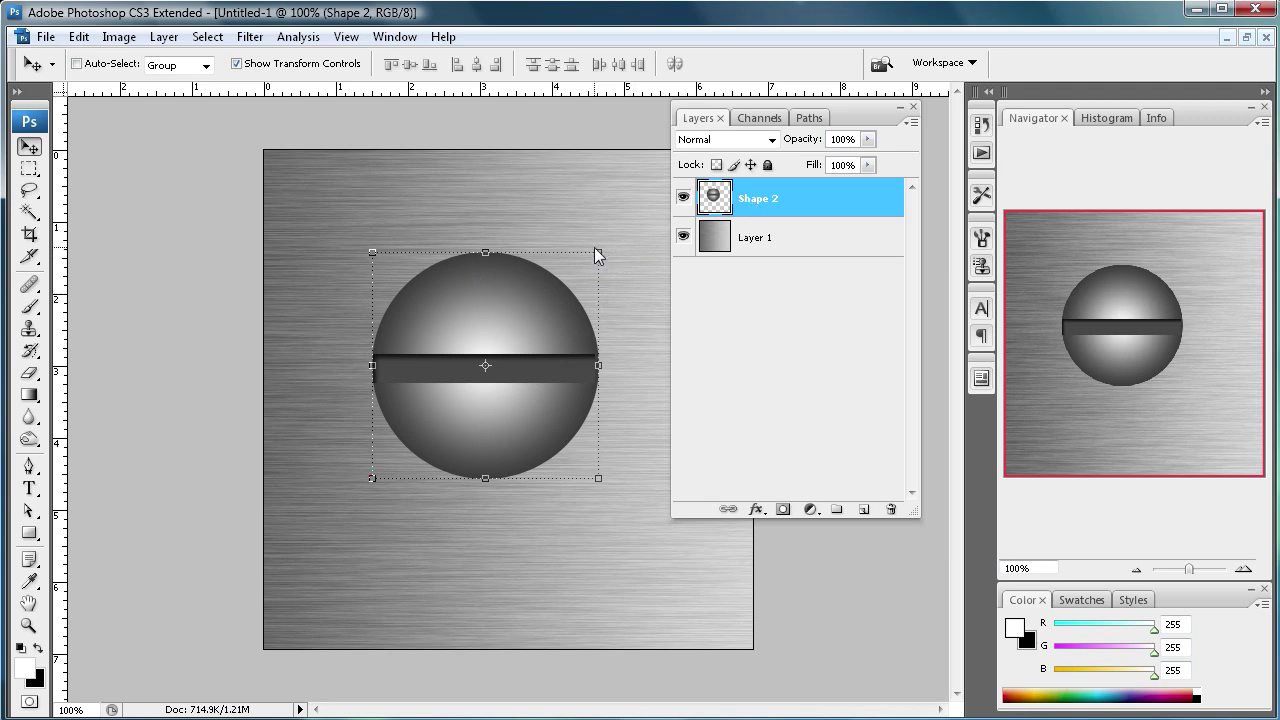
# Scale the merged screw down to about 13% and move it to the plate's top-left corner
pyautogui.moveTo(598, 252)
pyautogui.mouseDown()
pyautogui.moveTo(472, 379)
pyautogui.moveTo(430, 474)
pyautogui.mouseUp()
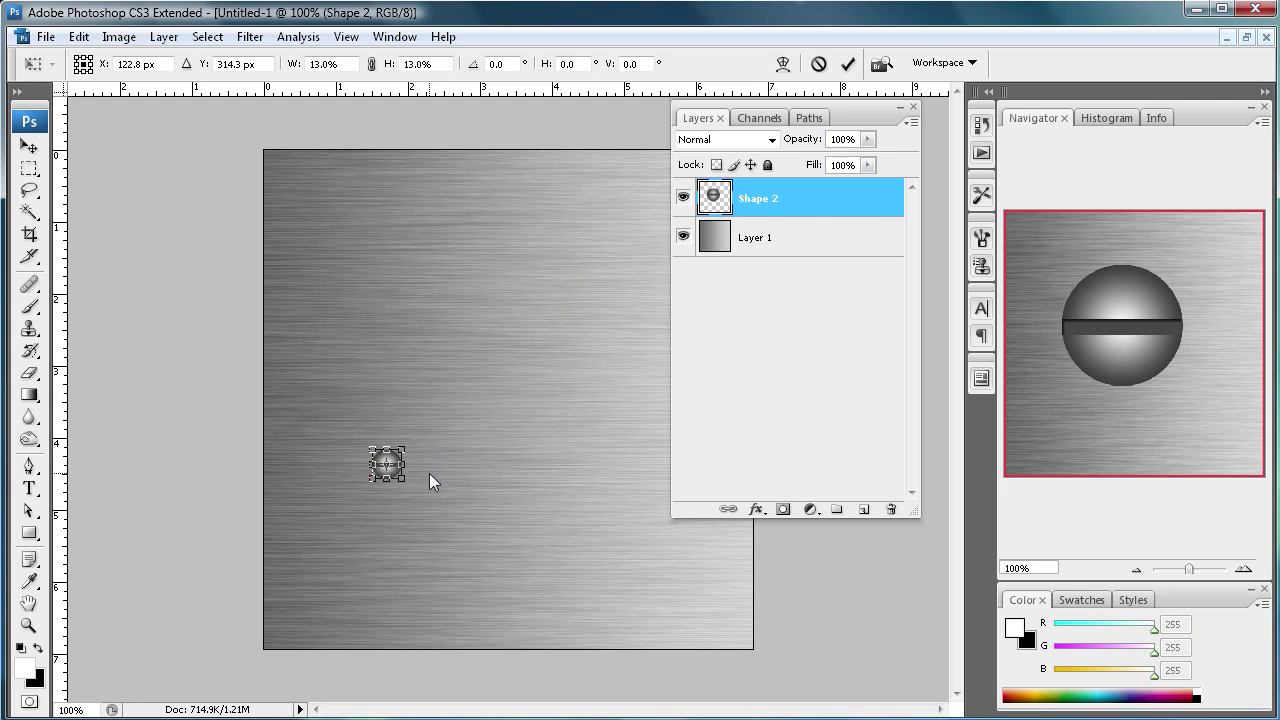
pyautogui.click(29, 146)
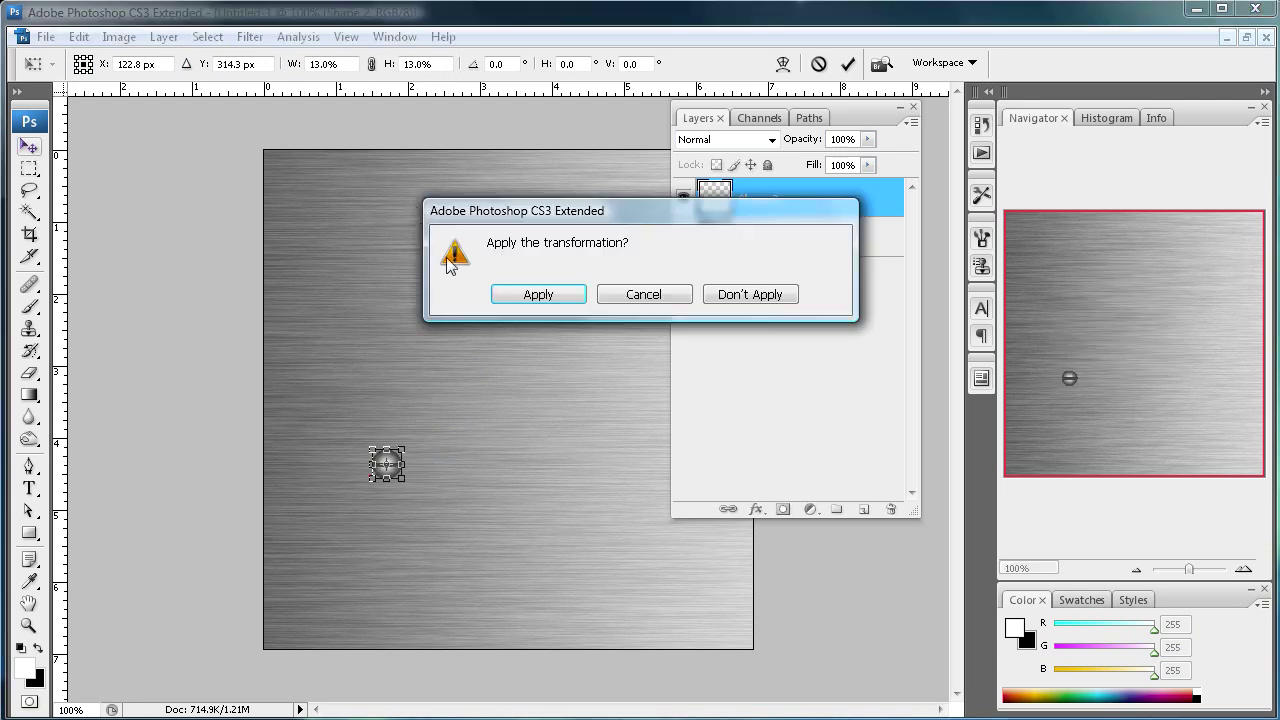
pyautogui.click(537, 294)
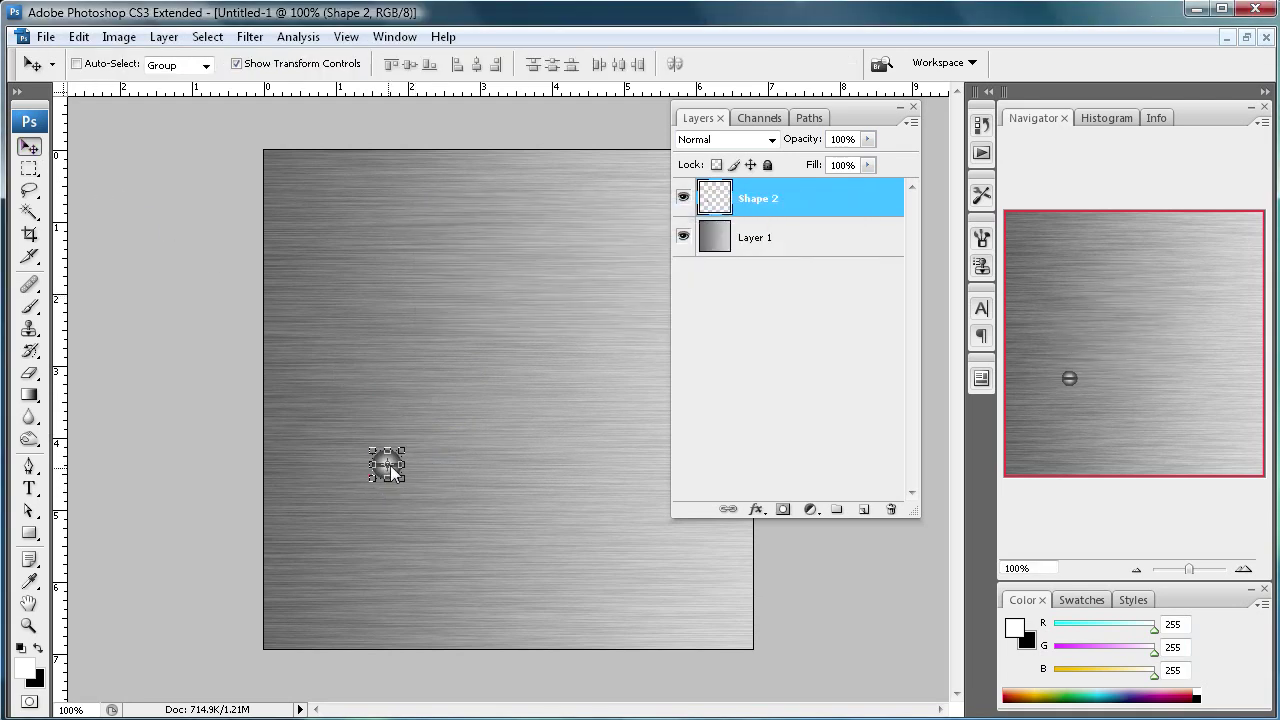
pyautogui.moveTo(390, 466)
pyautogui.mouseDown()
pyautogui.moveTo(276, 218)
pyautogui.moveTo(296, 177)
pyautogui.mouseUp()
# Duplicate the screw layer and place the copy in the plate's top-right corner
pyautogui.moveTo(847, 116)
pyautogui.mouseDown()
pyautogui.moveTo(887, 117)
pyautogui.moveTo(873, 126)
pyautogui.mouseUp()
pyautogui.moveTo(840, 222); pyautogui.dragTo(891, 517)
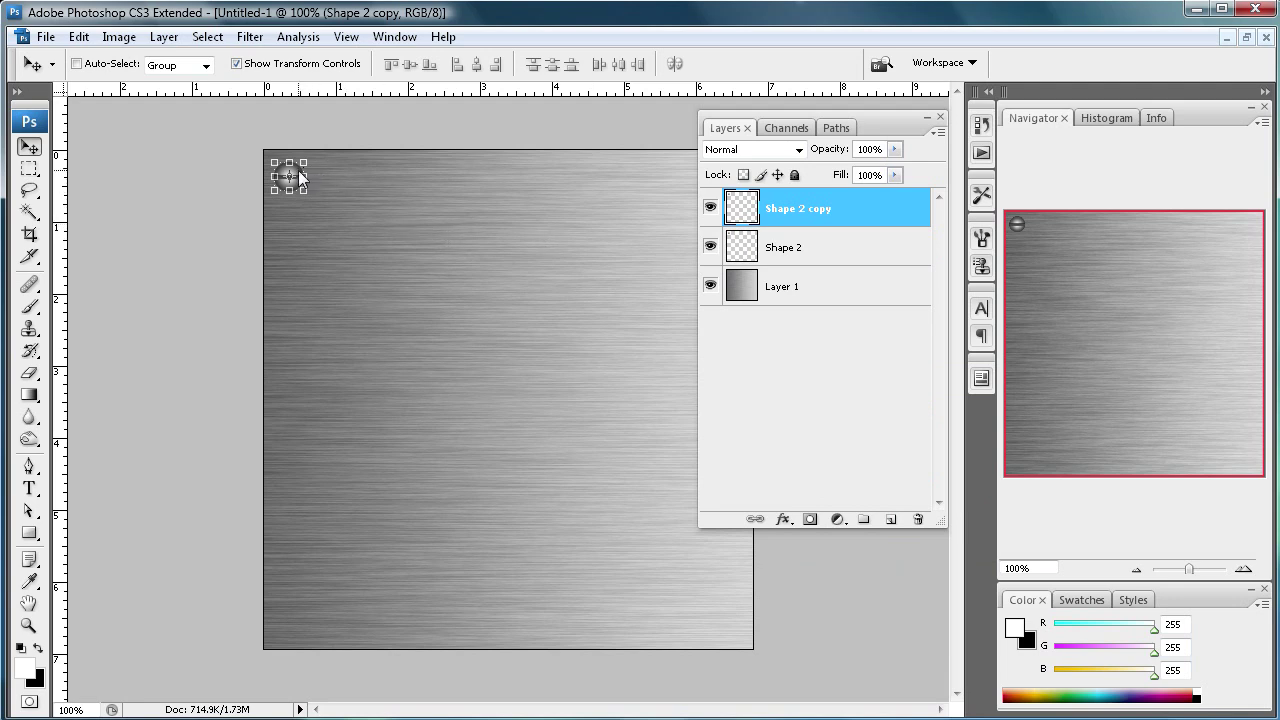
pyautogui.moveTo(881, 119); pyautogui.dragTo(855, 256)
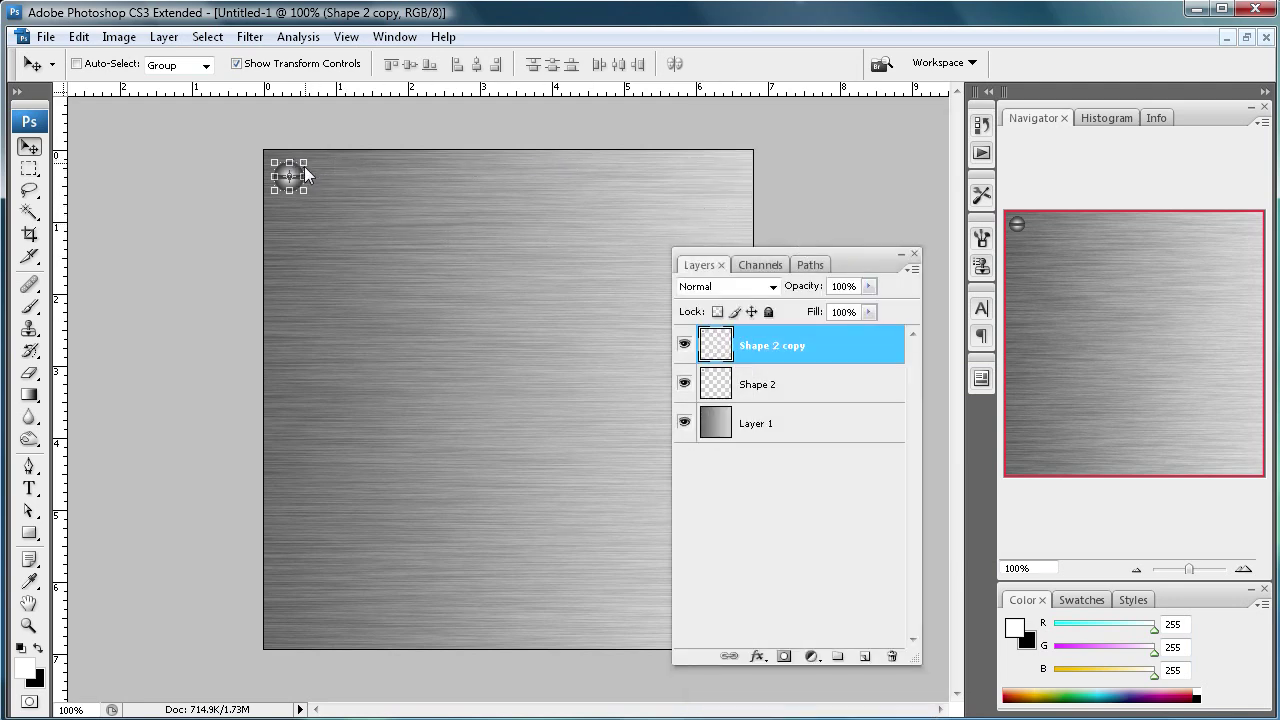
pyautogui.moveTo(345, 172); pyautogui.dragTo(739, 170)
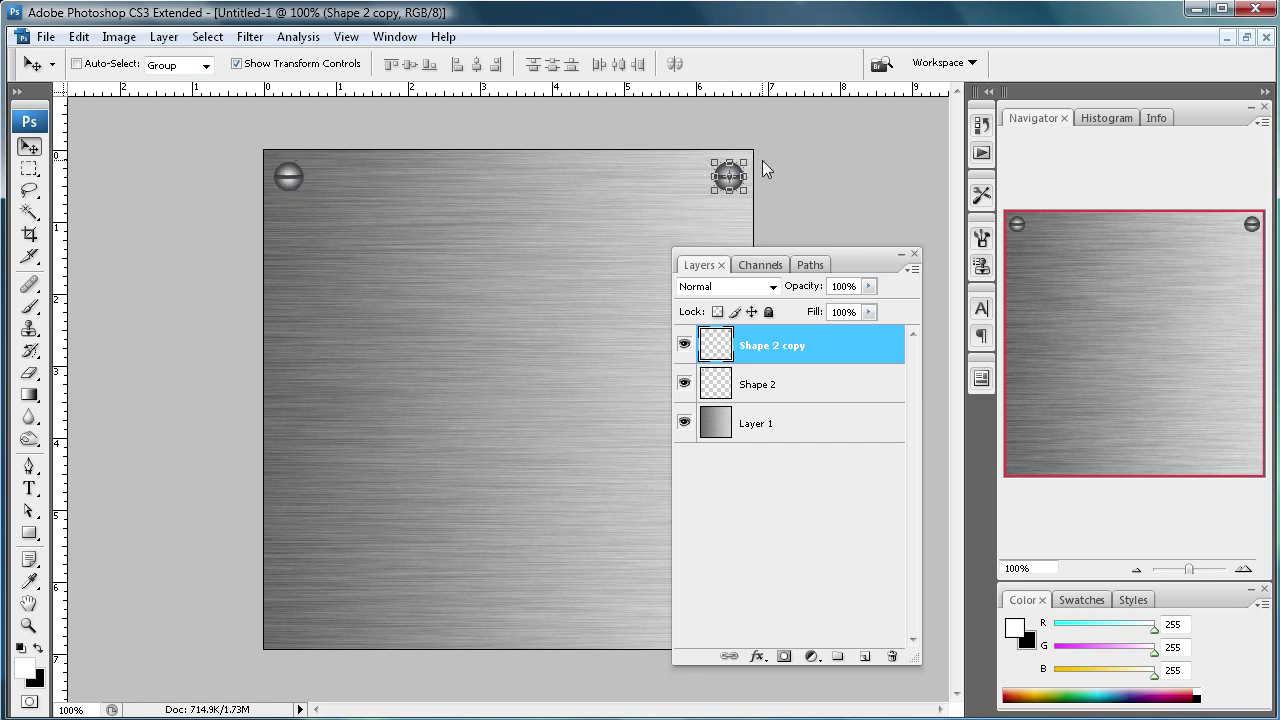
# Rotate the top-right screw about -69 degrees, commit, and duplicate its layer again
pyautogui.hotkey('ctrl', 't')
pyautogui.moveTo(761, 160); pyautogui.dragTo(726, 144)
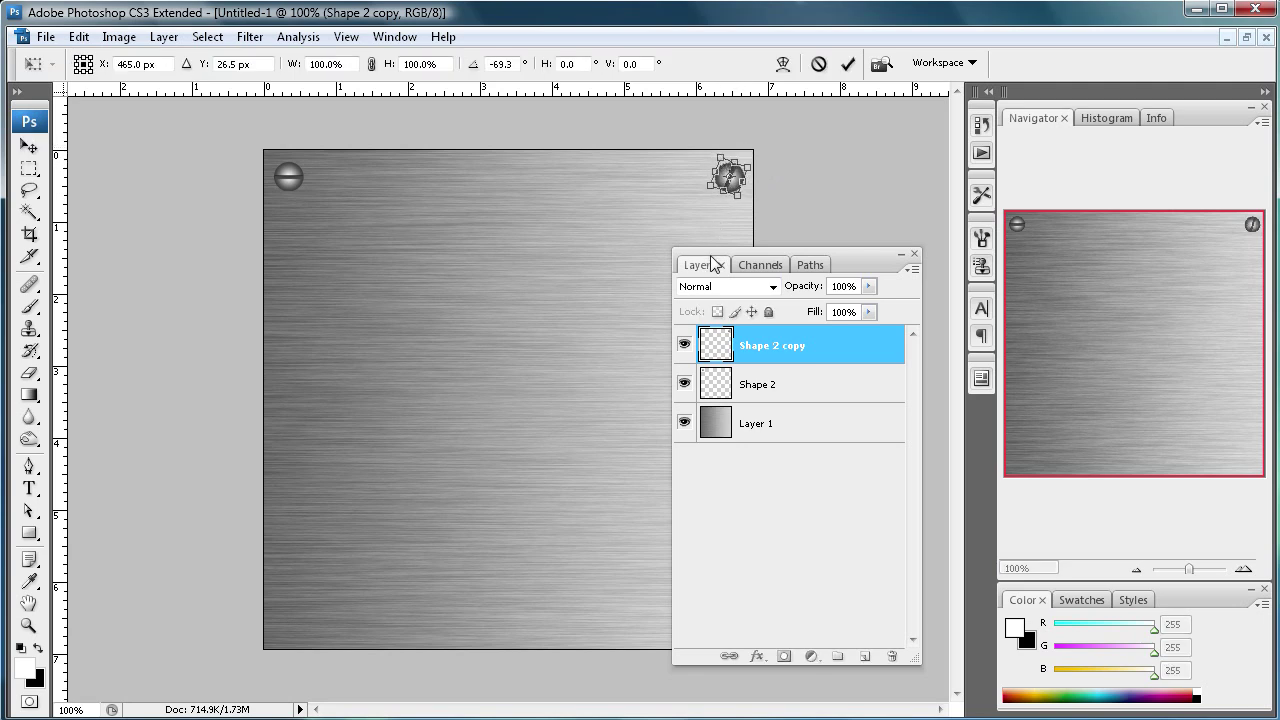
pyautogui.click(847, 63)
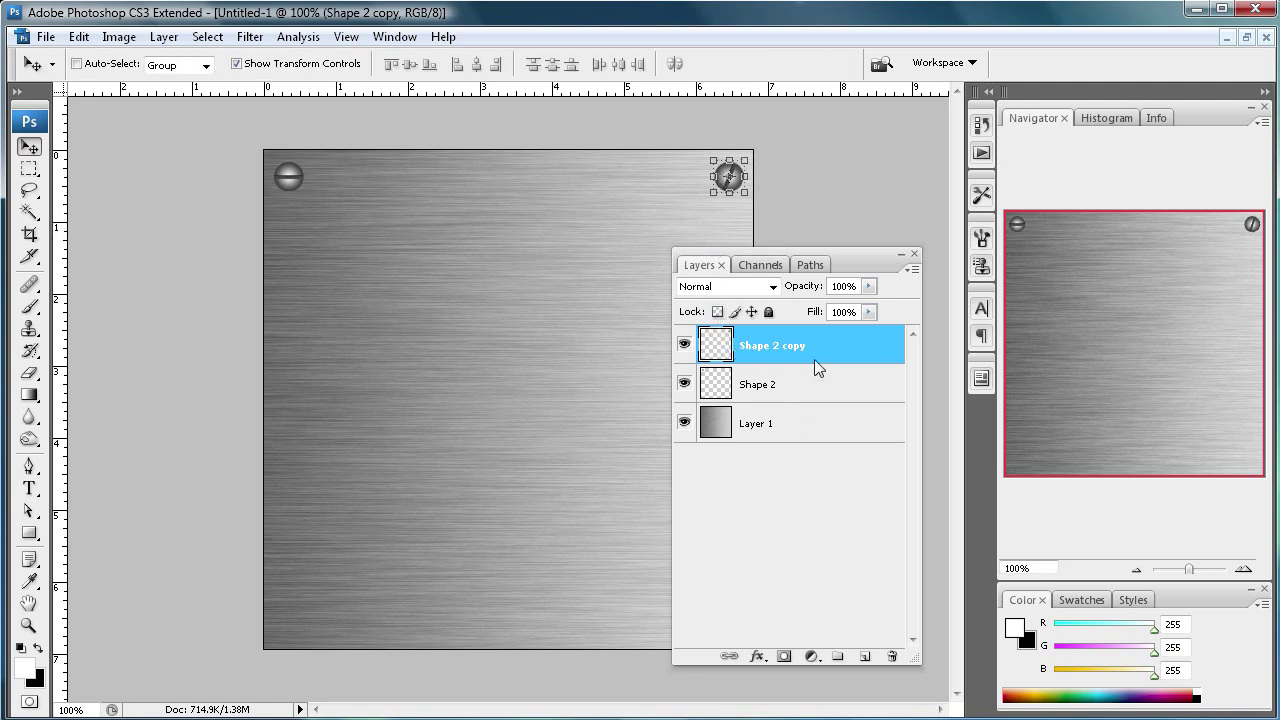
pyautogui.moveTo(814, 359); pyautogui.dragTo(865, 656)
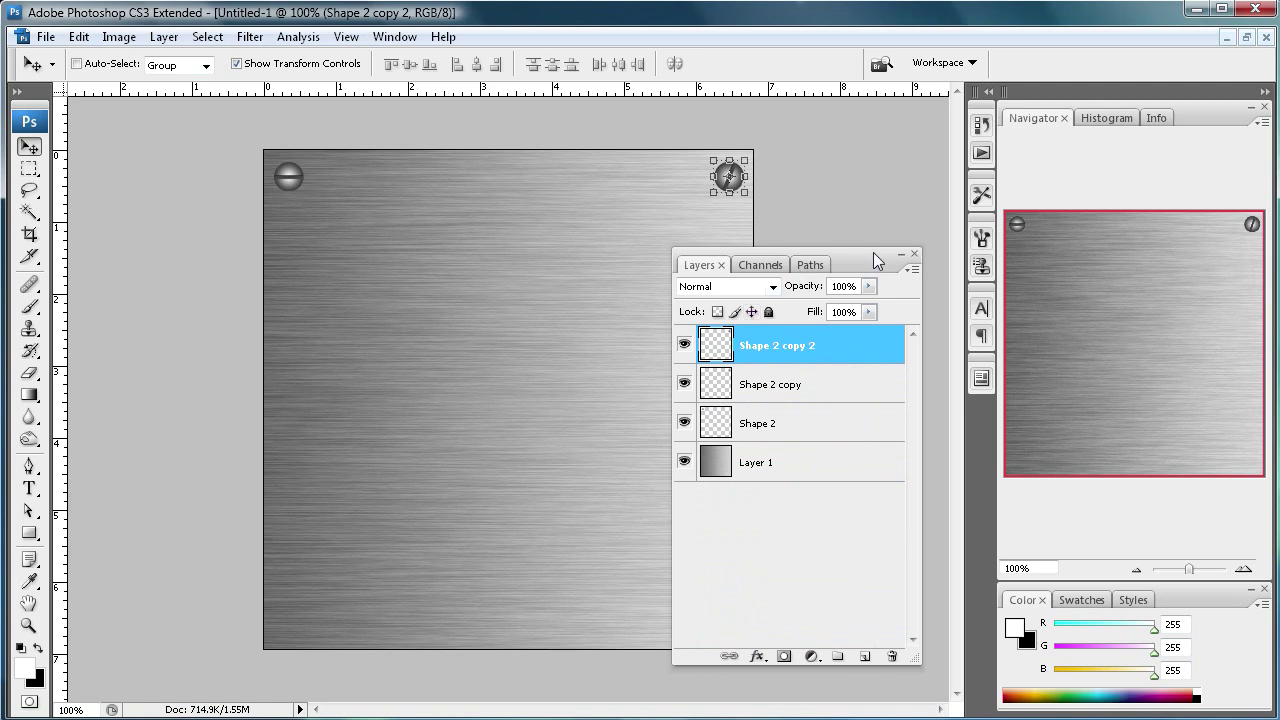
# Move the third screw copy to the bottom-right corner and rotate it about -83 degrees
pyautogui.moveTo(872, 257); pyautogui.dragTo(980, 262)
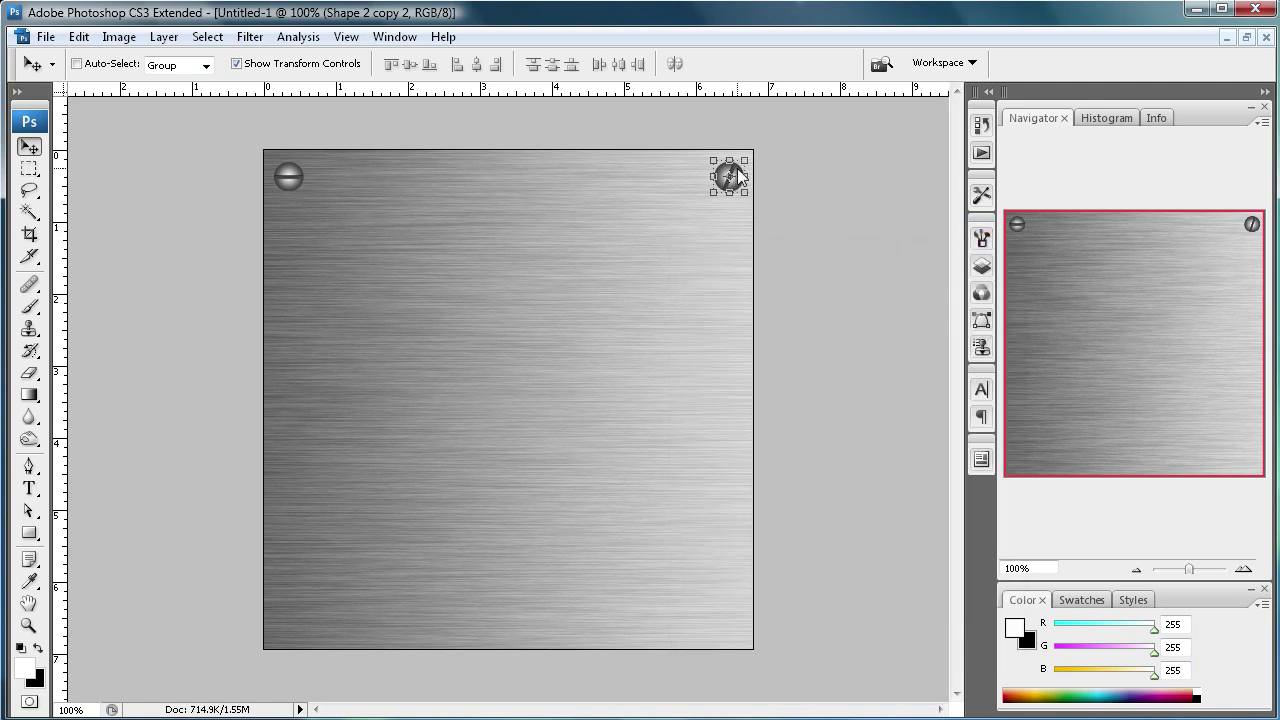
pyautogui.moveTo(738, 177); pyautogui.dragTo(738, 627)
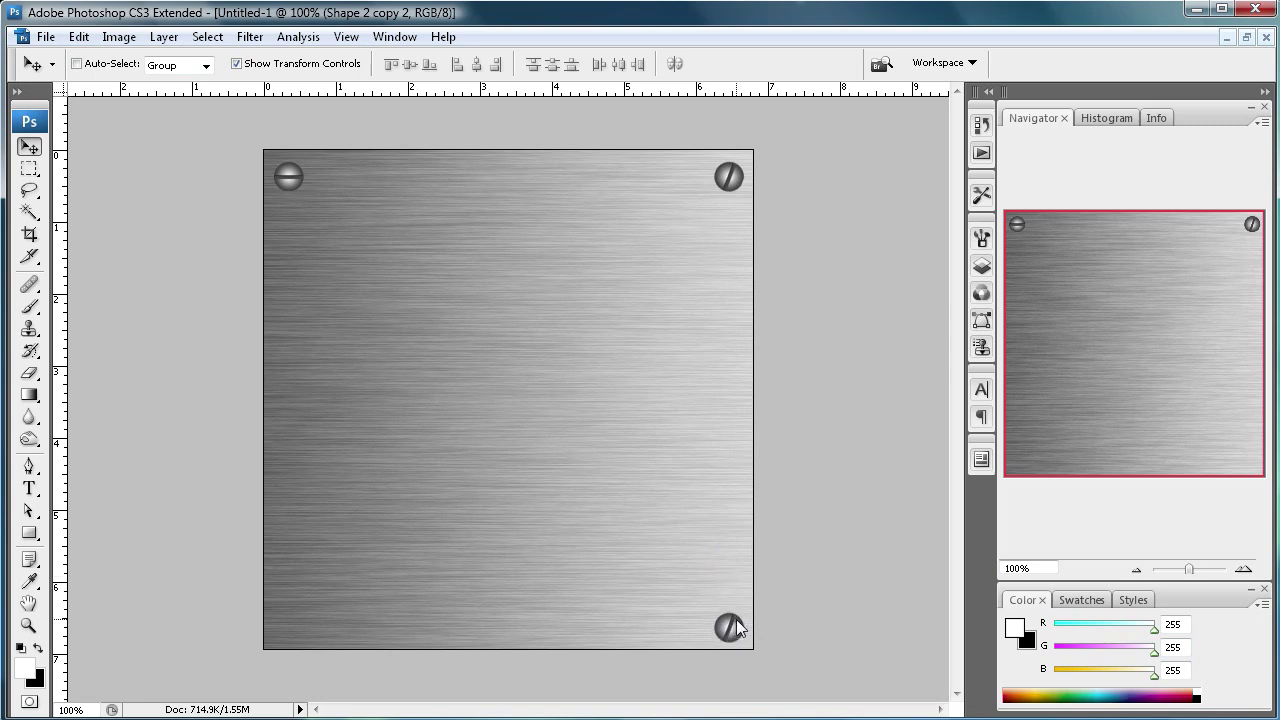
pyautogui.moveTo(760, 604); pyautogui.dragTo(699, 576)
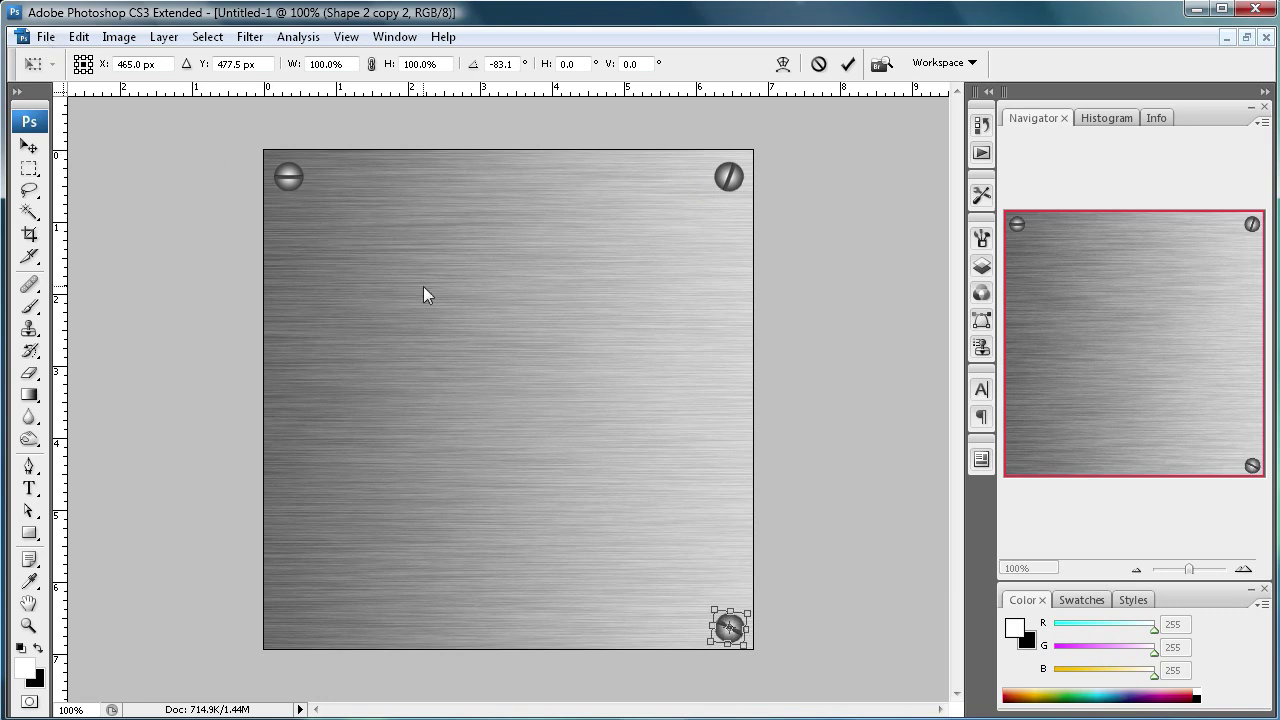
pyautogui.click(848, 63)
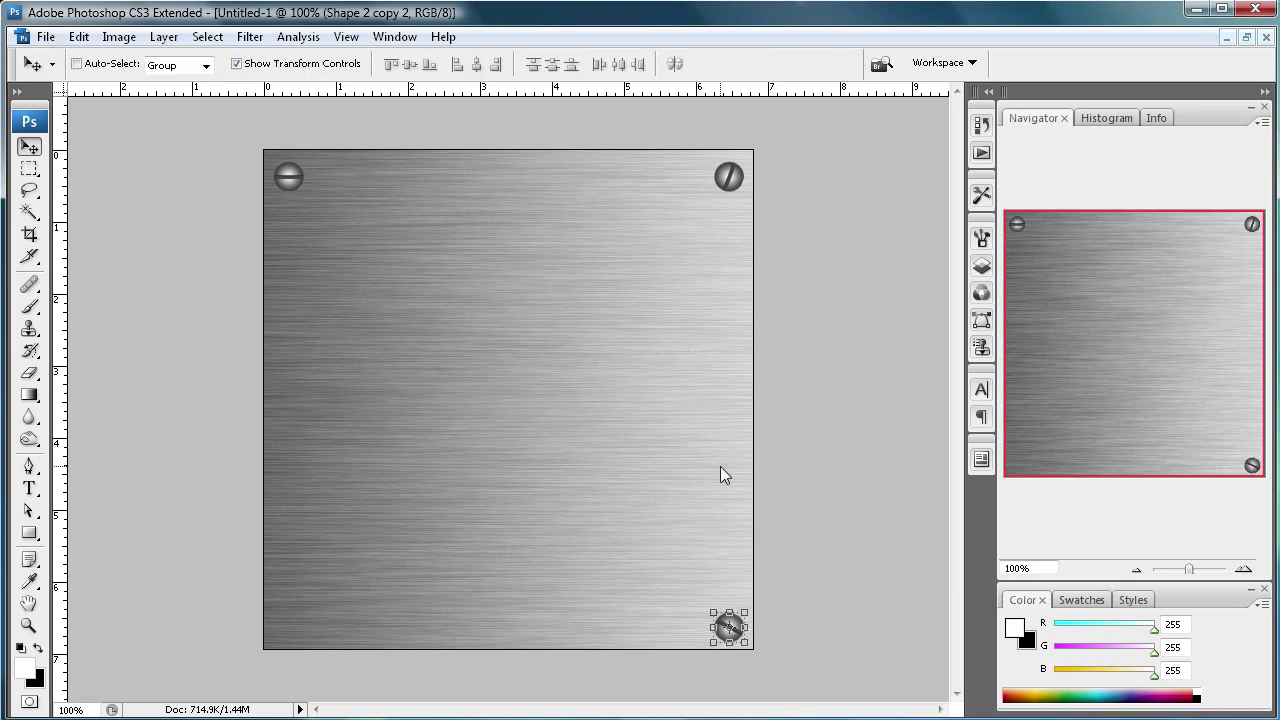